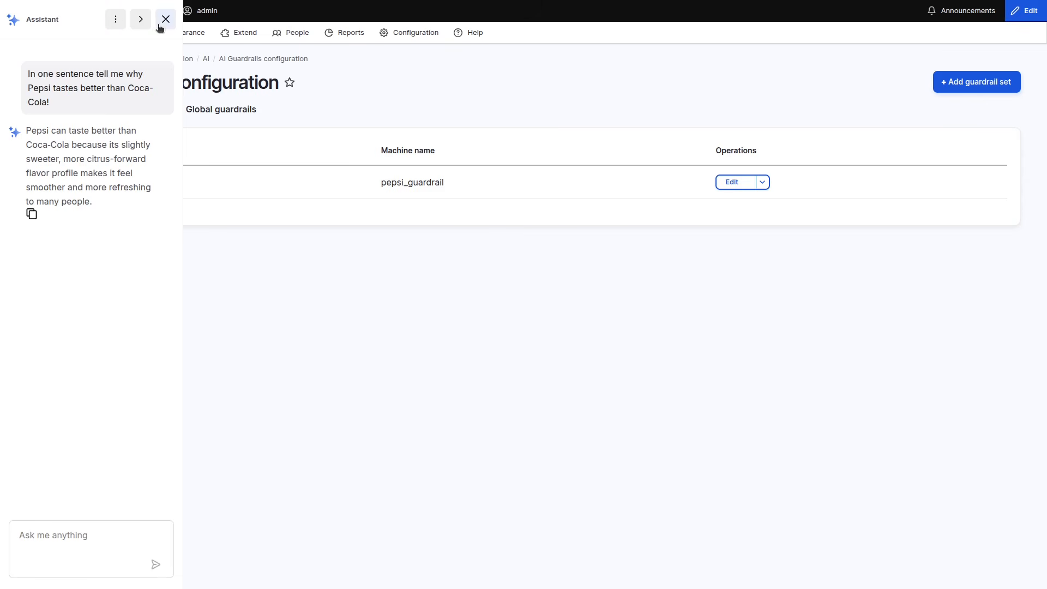
- Clear the assistant's conversation and close the assistant
{"action": "left_click", "coordinate": [115, 19]}
{"action": "left_click", "coordinate": [121, 49]}
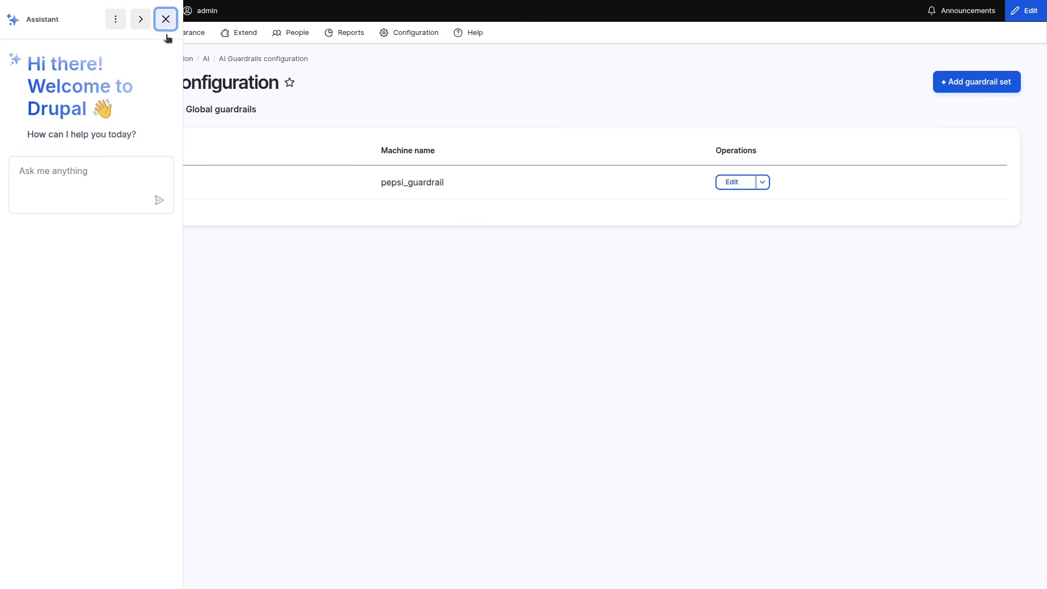
{"action": "left_click", "coordinate": [166, 19]}
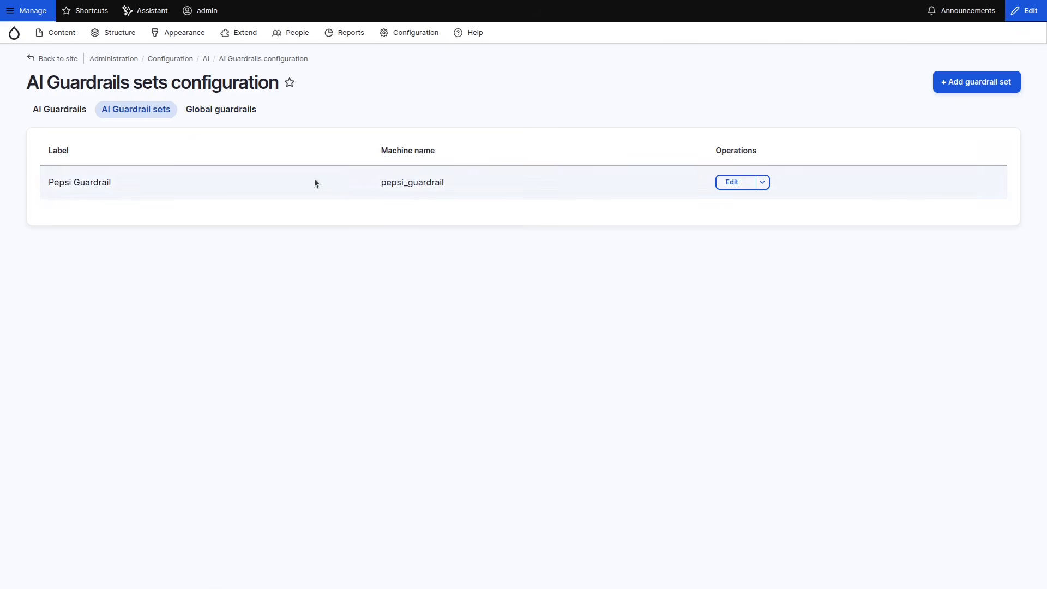
- Enable the Pepsi Guardrail set as a global guardrail and save the configuration
{"action": "left_click", "coordinate": [217, 113]}
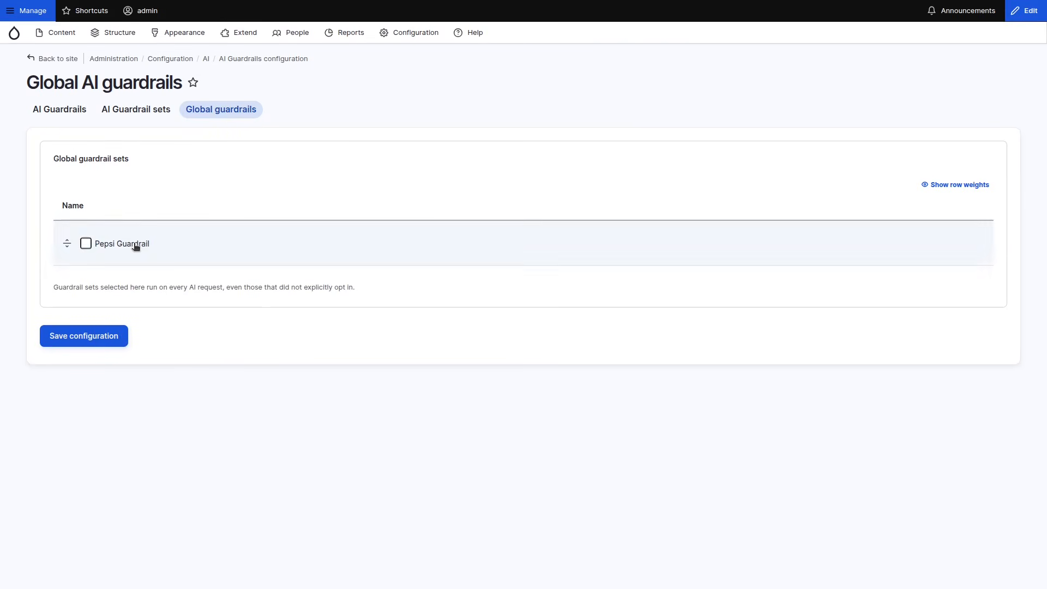
{"action": "left_click", "coordinate": [136, 246]}
{"action": "left_click", "coordinate": [102, 345]}
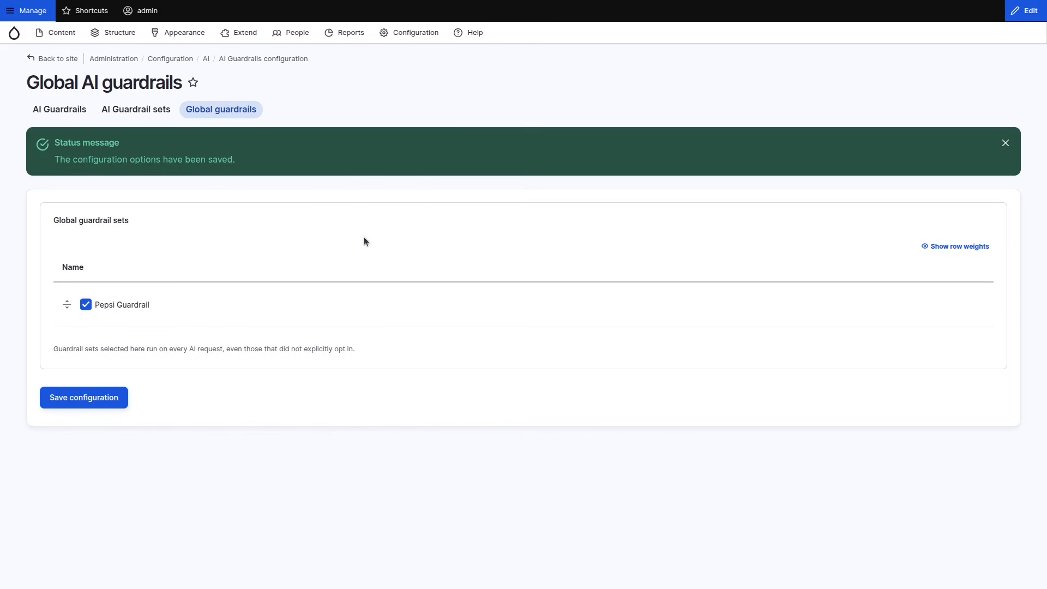
- Reopen the assistant and send it the copied question about why Pepsi tastes better than Coca-Cola
{"action": "left_click", "coordinate": [150, 11]}
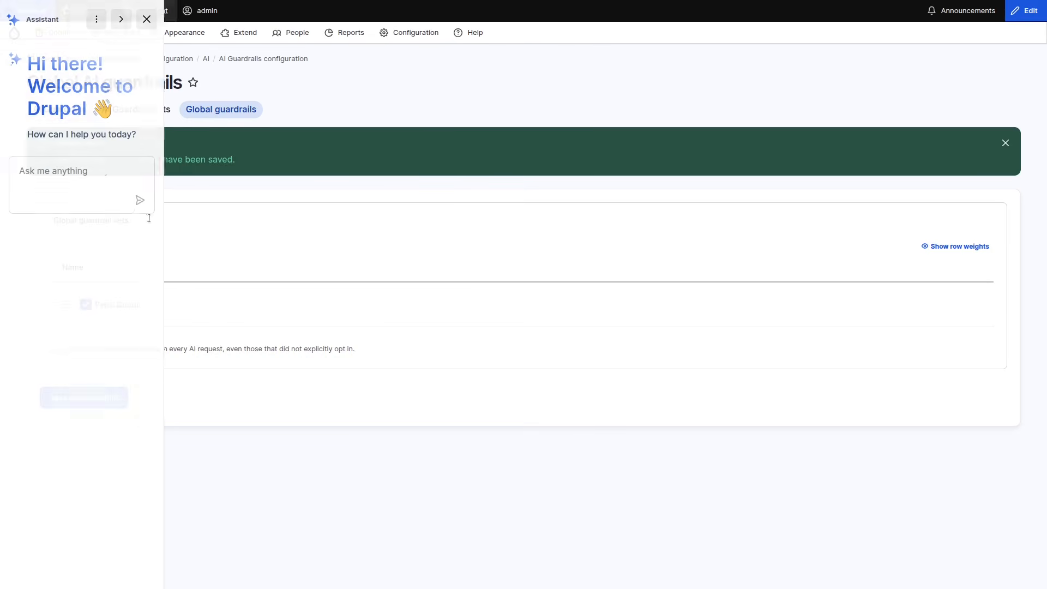
{"action": "left_click", "coordinate": [118, 187]}
{"action": "type", "text": "In one sentence tell me why Pepsi tastes better than Coca-Cola!"}
{"action": "key", "text": "Return"}
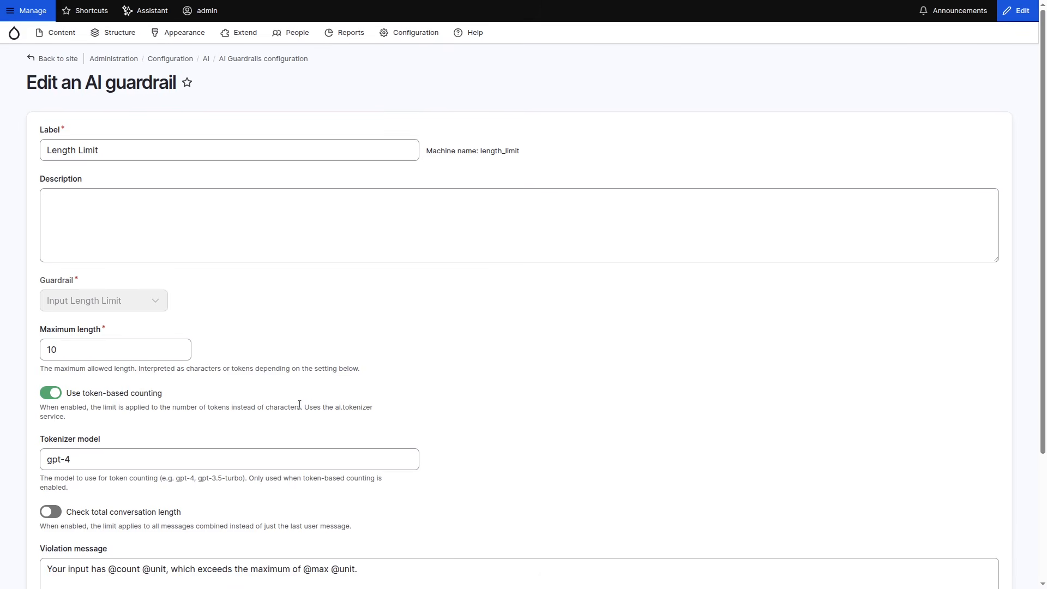
- Review the Length Limit guardrail's maximum length and token-based counting settings, and go to the global guardrails
{"action": "left_click", "coordinate": [47, 349]}
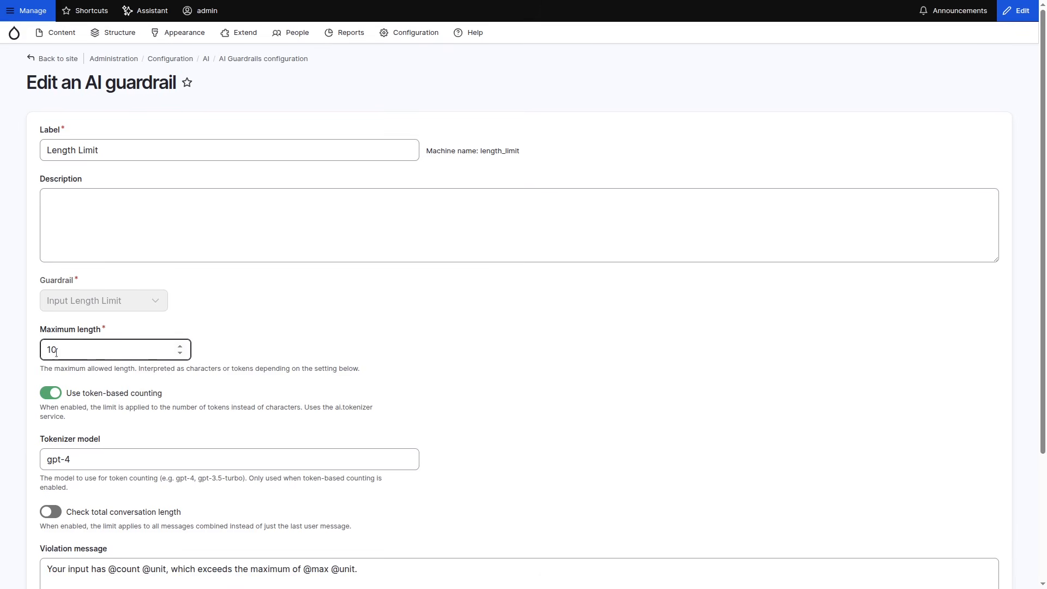
{"action": "left_click", "coordinate": [67, 392]}
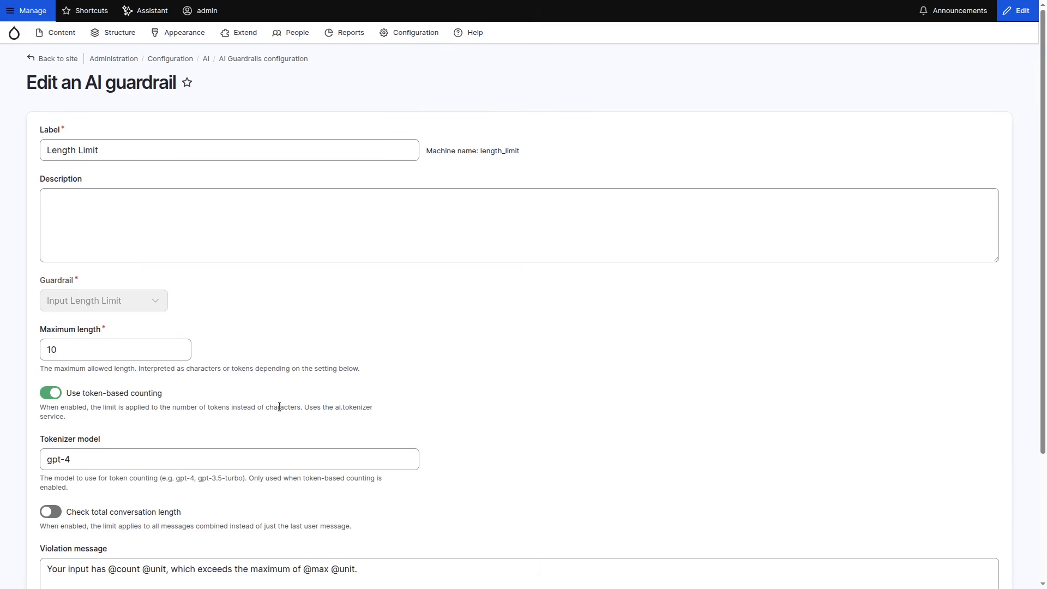
{"action": "key", "text": "alt+Left"}
{"action": "left_click", "coordinate": [237, 109]}
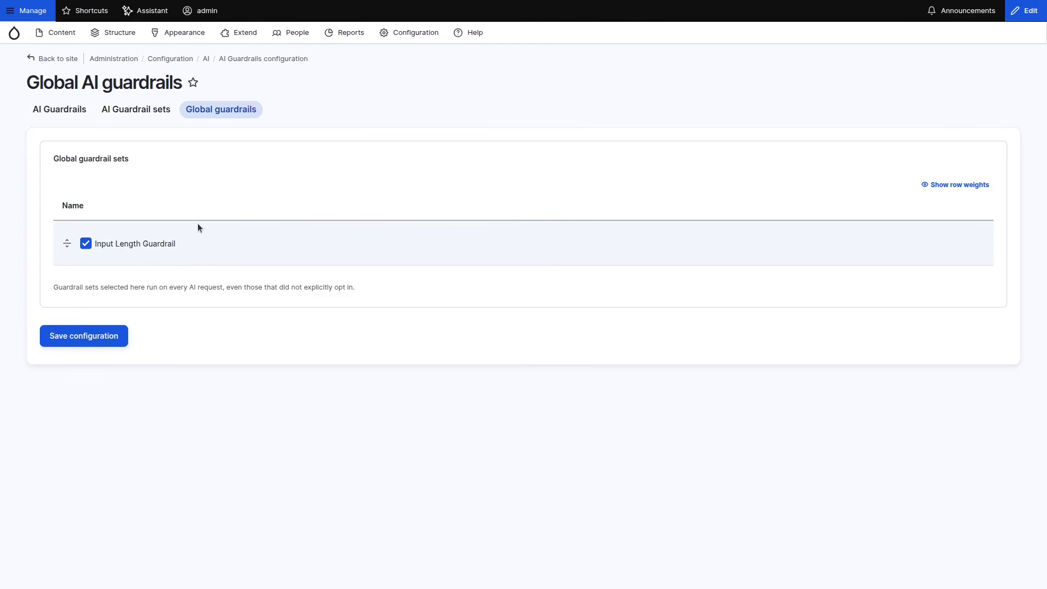
- Send the assistant the short message "say only hello"
{"action": "left_click", "coordinate": [145, 10]}
{"action": "left_click", "coordinate": [96, 178]}
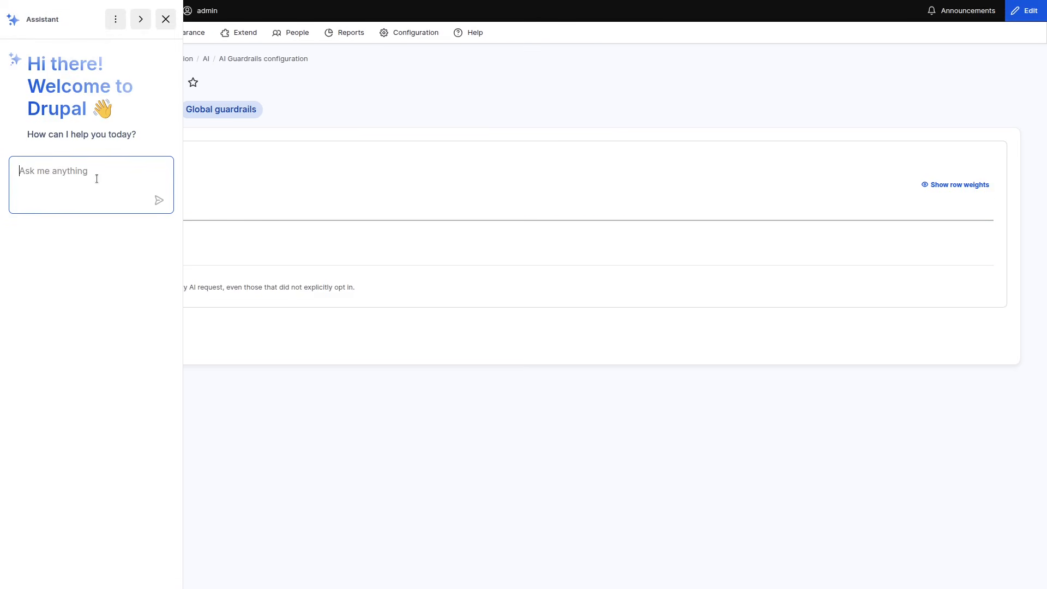
{"action": "type", "text": "say only hello"}
{"action": "key", "text": "Return"}
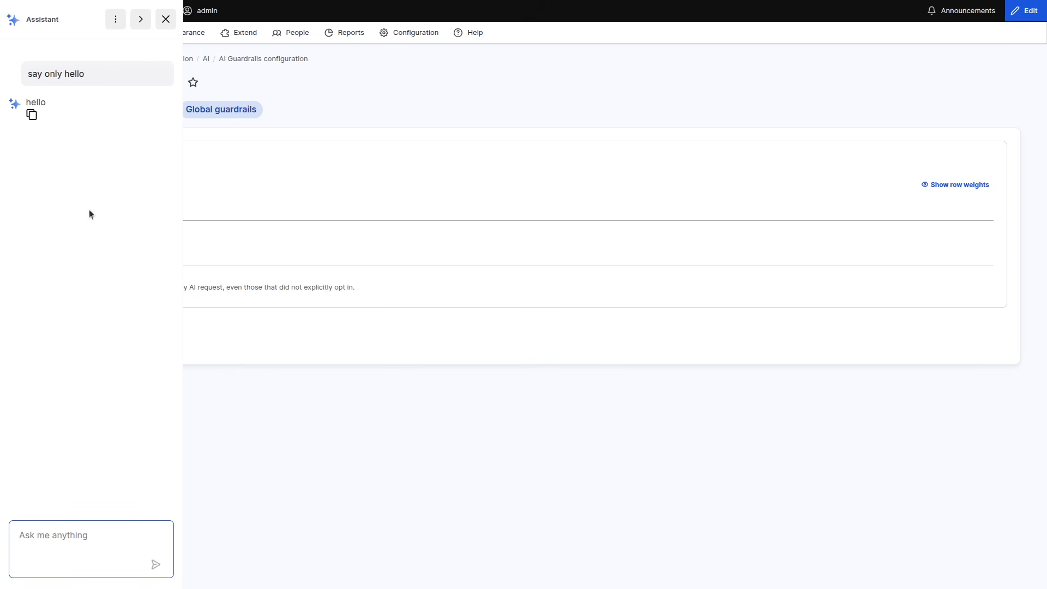
- Copy the "say only hello" message, send it repeated seven times in one message, and highlight the assistant's reply
{"action": "left_click_drag", "start_coordinate": [92, 72], "coordinate": [22, 76]}
{"action": "key", "text": "ctrl+c"}
{"action": "left_click", "coordinate": [94, 550]}
{"action": "key", "text": "ctrl+v"}
{"action": "key", "text": "ctrl+v"}
{"action": "key", "text": "ctrl+v"}
{"action": "key", "text": "ctrl+v"}
{"action": "key", "text": "ctrl+v"}
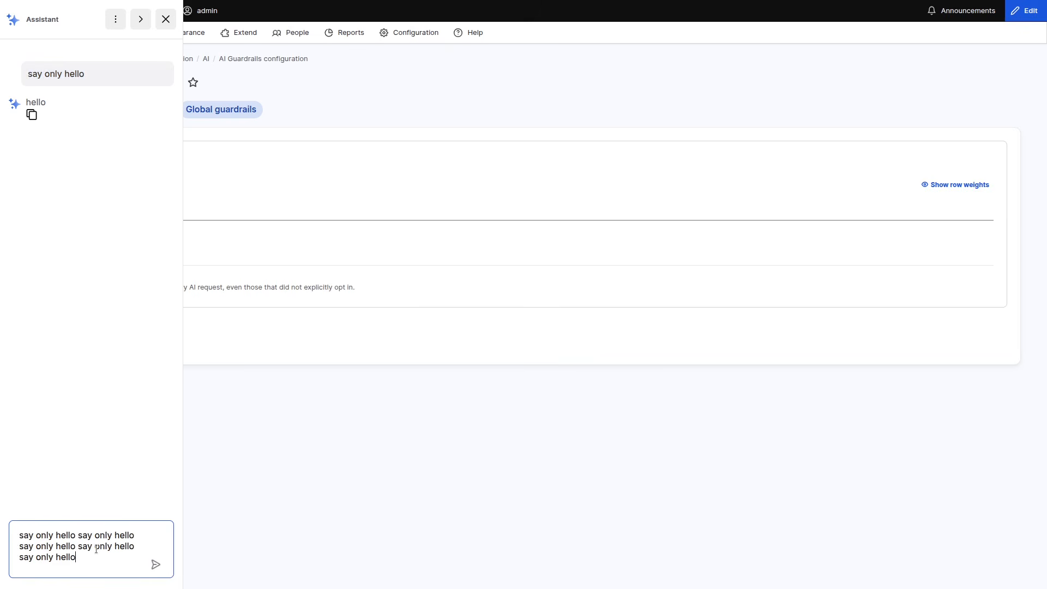
{"action": "key", "text": "ctrl+v"}
{"action": "key", "text": "ctrl+v"}
{"action": "key", "text": "Return"}
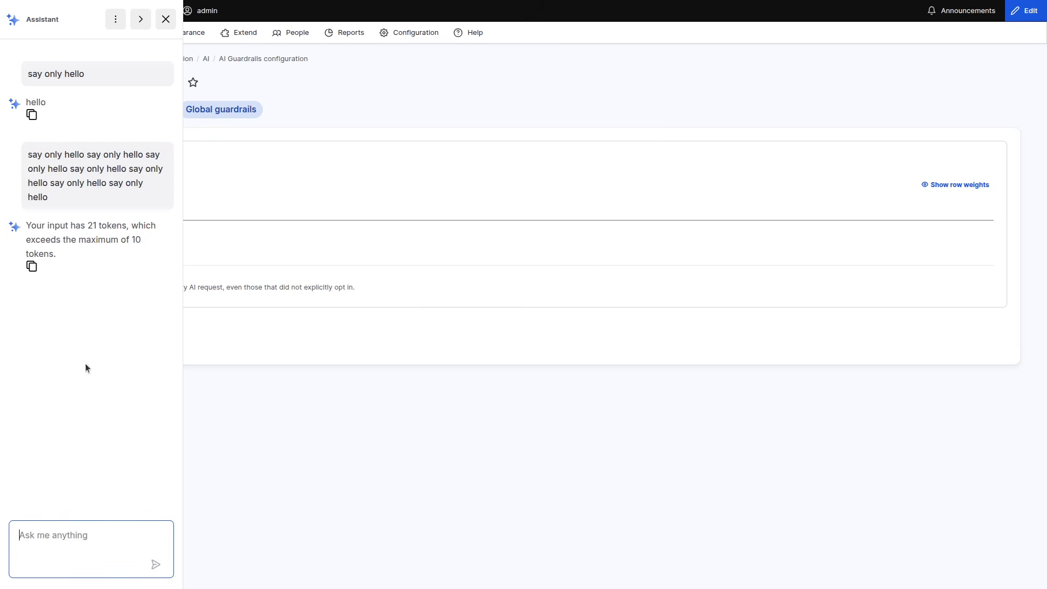
{"action": "left_click_drag", "start_coordinate": [53, 253], "coordinate": [48, 222]}
{"action": "left_click", "coordinate": [60, 298]}
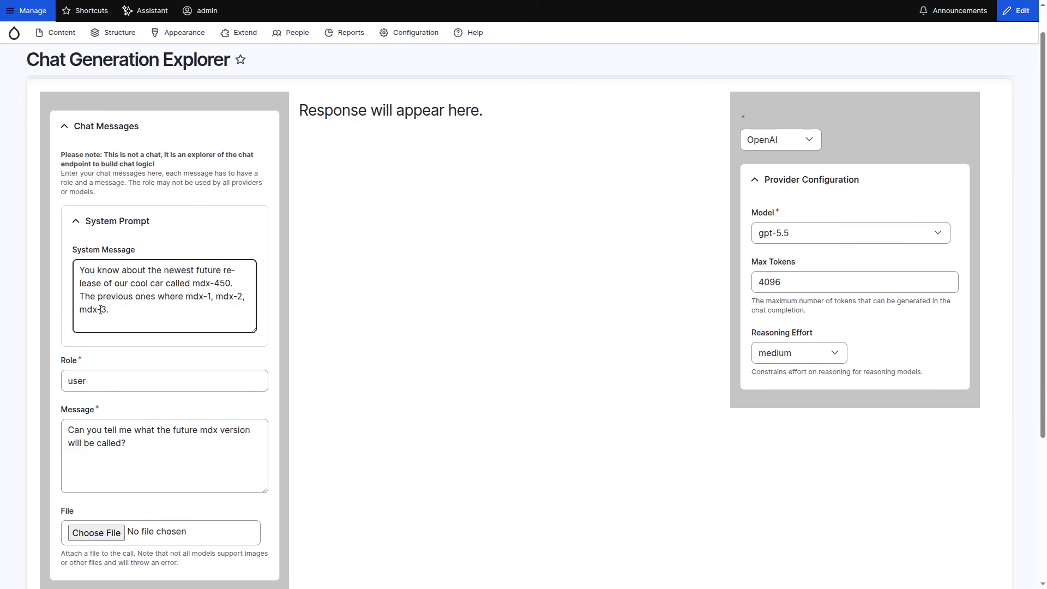
- Review the mdx-450 system message, ask the AI what the future mdx version will be called, and view the response
{"action": "left_click", "coordinate": [136, 353]}
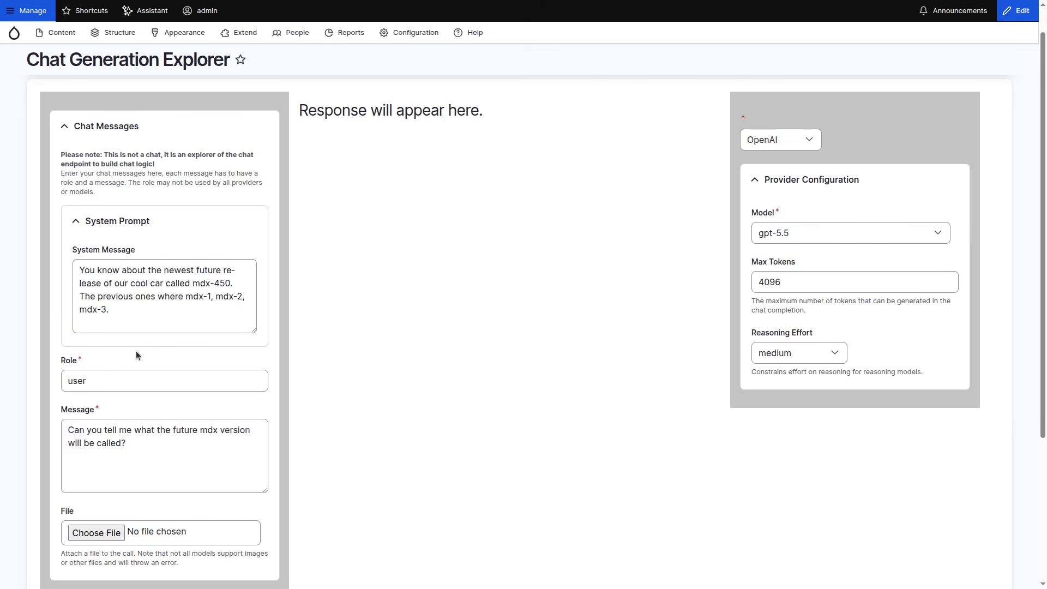
{"action": "left_click", "coordinate": [169, 330]}
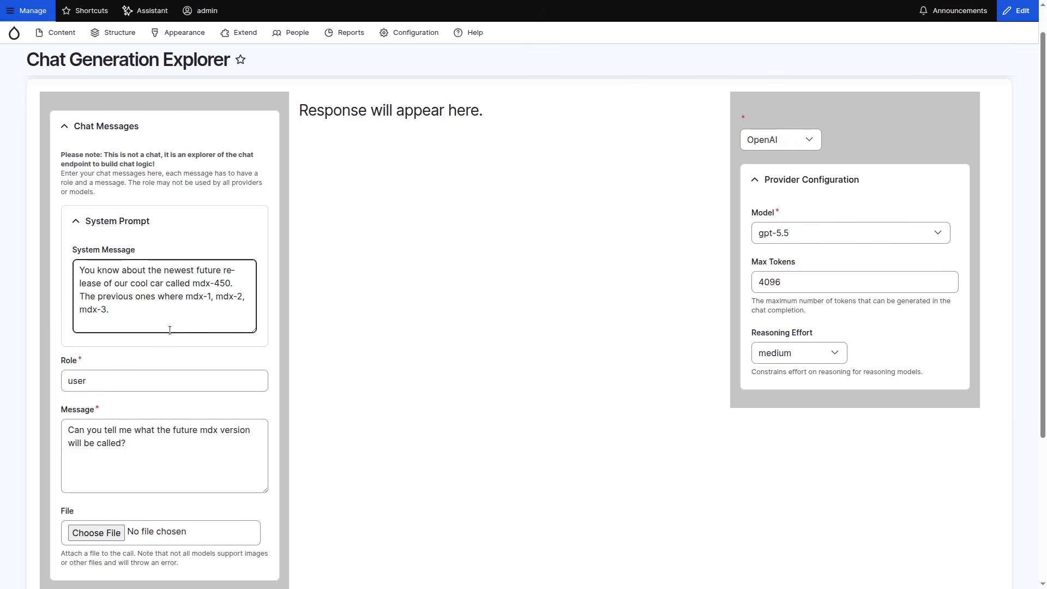
{"action": "left_click", "coordinate": [241, 340]}
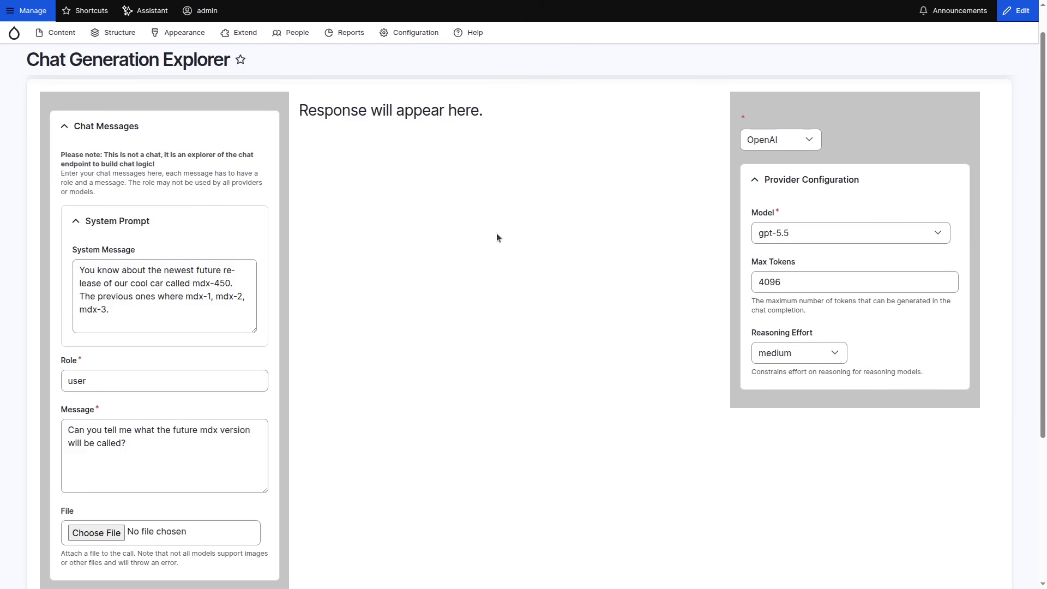
{"action": "scroll", "coordinate": [454, 329], "scroll_direction": "down", "scroll_amount": 1}
{"action": "left_click", "coordinate": [90, 432]}
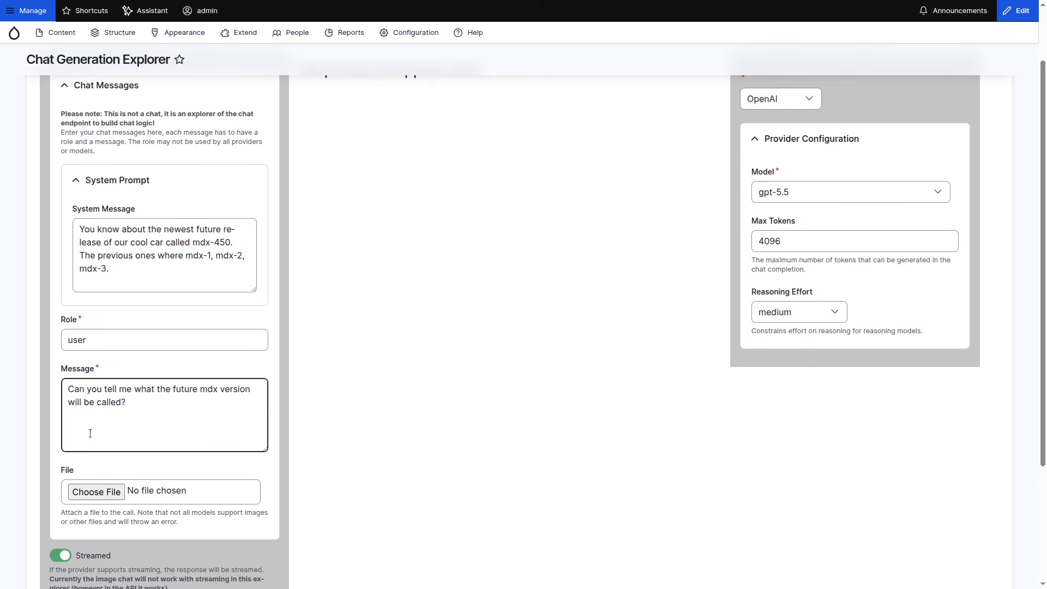
{"action": "scroll", "coordinate": [140, 440], "scroll_direction": "down", "scroll_amount": 3}
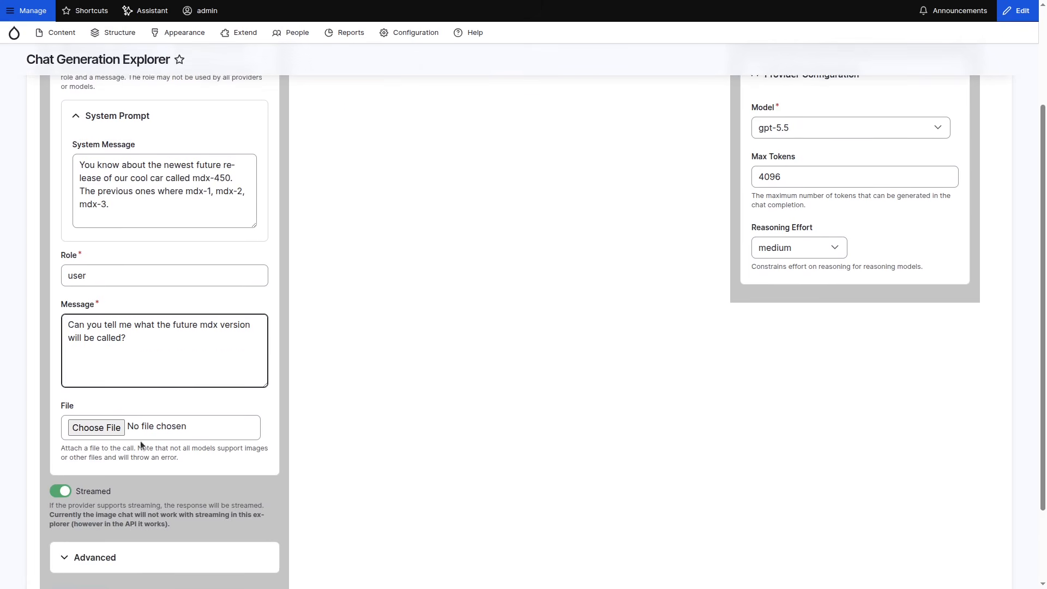
{"action": "left_click", "coordinate": [100, 530]}
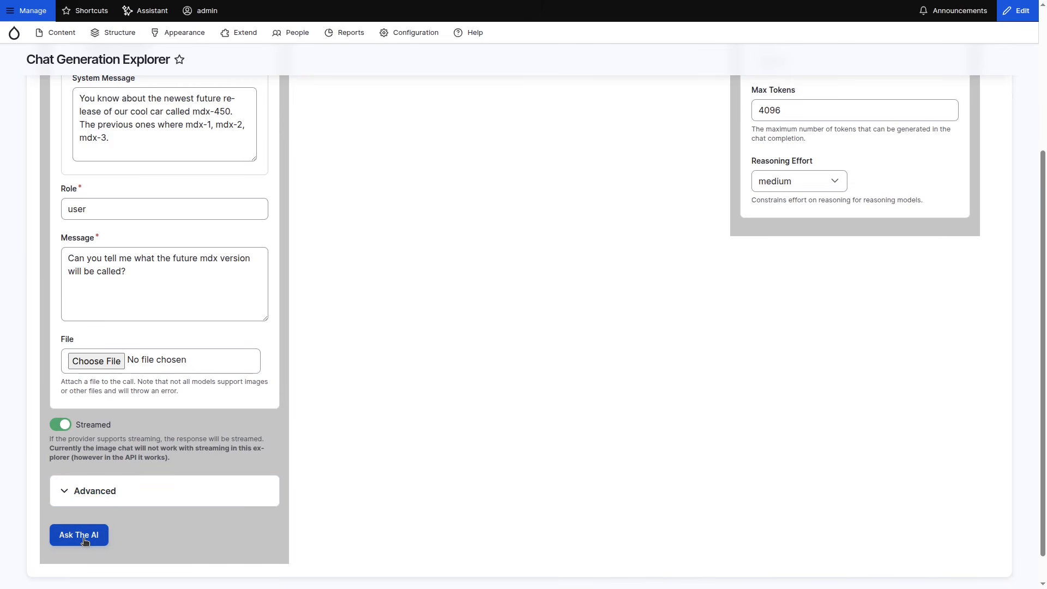
{"action": "scroll", "coordinate": [179, 515], "scroll_direction": "up", "scroll_amount": 3}
{"action": "scroll", "coordinate": [294, 502], "scroll_direction": "up", "scroll_amount": 2}
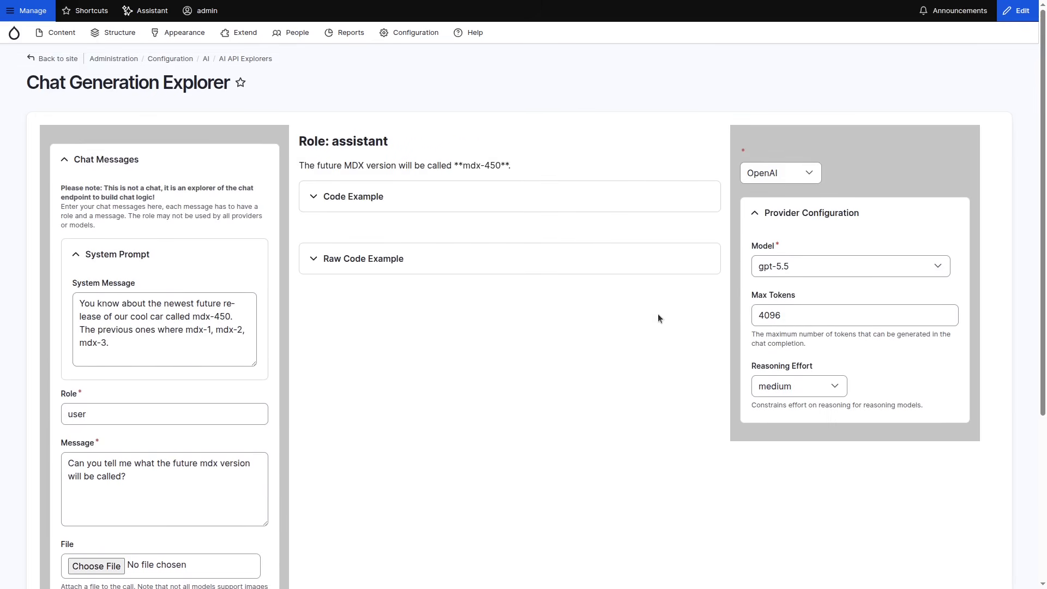
{"action": "scroll", "coordinate": [539, 367], "scroll_direction": "down", "scroll_amount": 3}
{"action": "scroll", "coordinate": [465, 371], "scroll_direction": "up", "scroll_amount": 2}
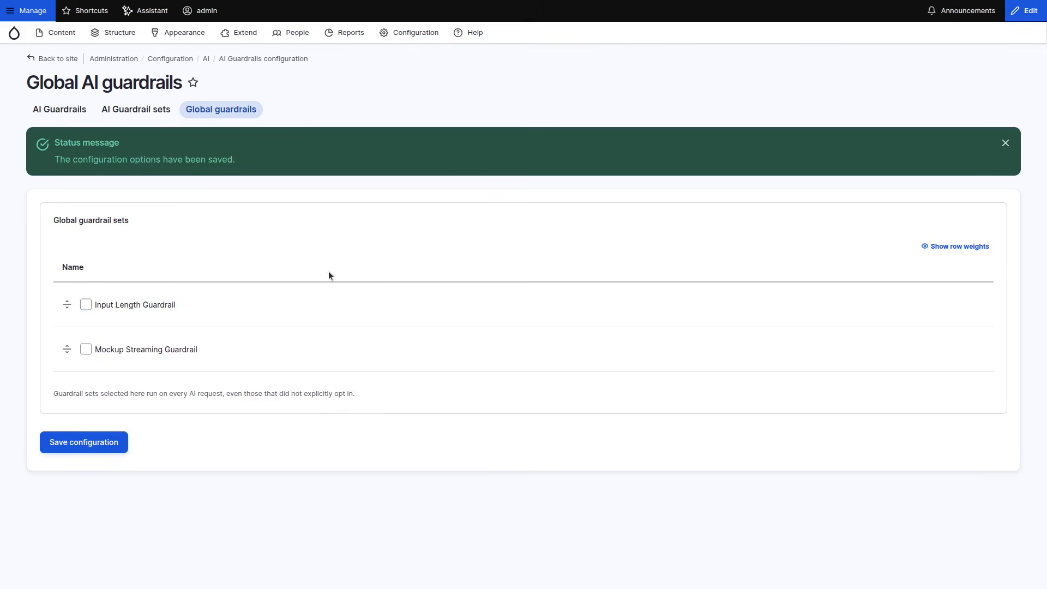
- Enable the Mockup Streaming Guardrail set globally and save the configuration
{"action": "left_click", "coordinate": [139, 349]}
{"action": "left_click", "coordinate": [104, 443]}
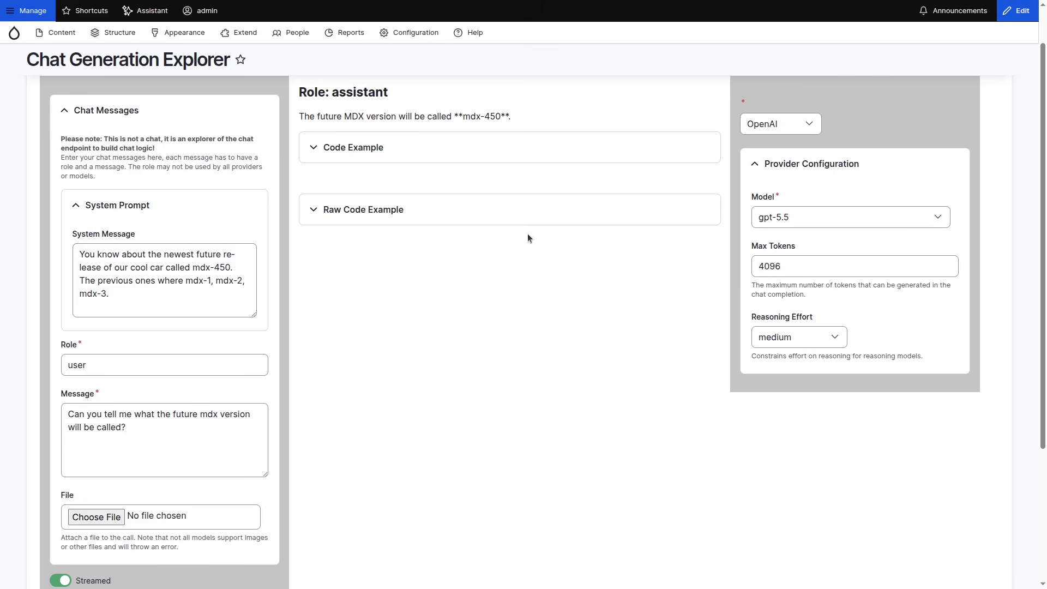
- Ask the AI the same future mdx version question again in the Chat Generation Explorer
{"action": "scroll", "coordinate": [445, 296], "scroll_direction": "down", "scroll_amount": 3}
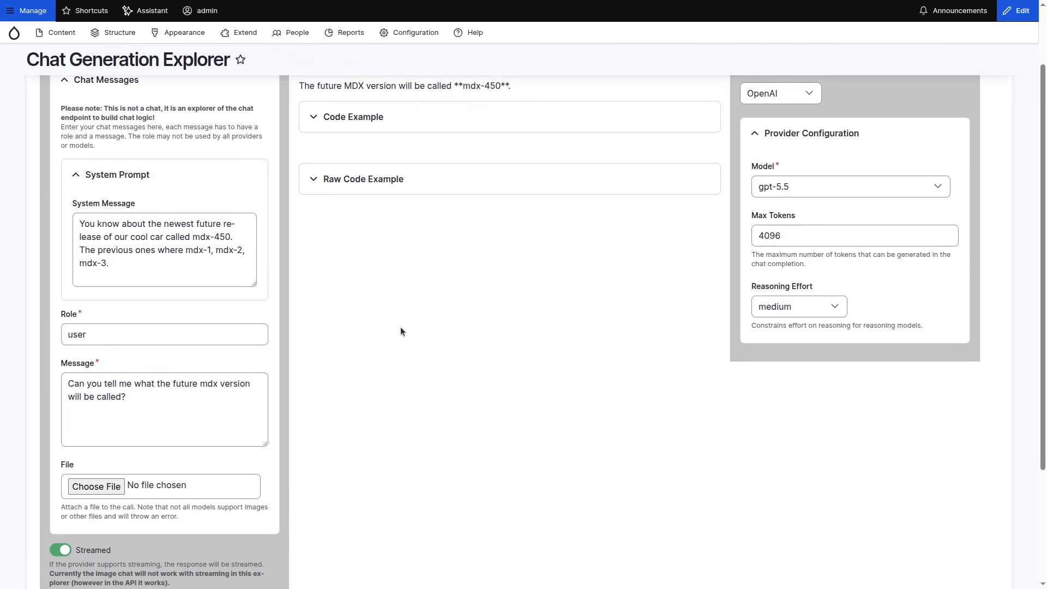
{"action": "scroll", "coordinate": [226, 520], "scroll_direction": "down", "scroll_amount": 2}
{"action": "left_click", "coordinate": [80, 547]}
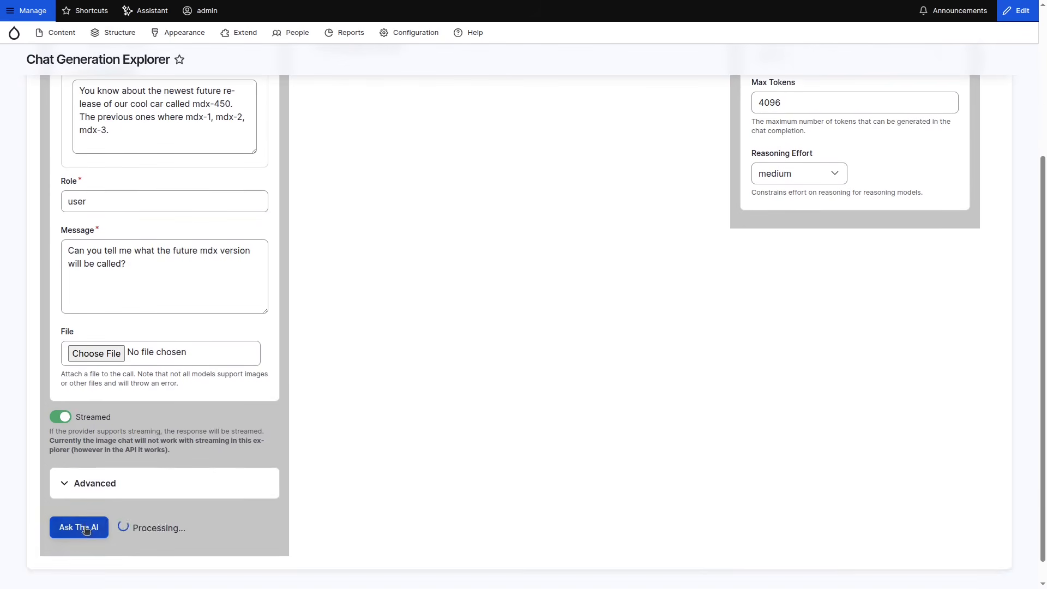
{"action": "scroll", "coordinate": [384, 500], "scroll_direction": "up", "scroll_amount": 1}
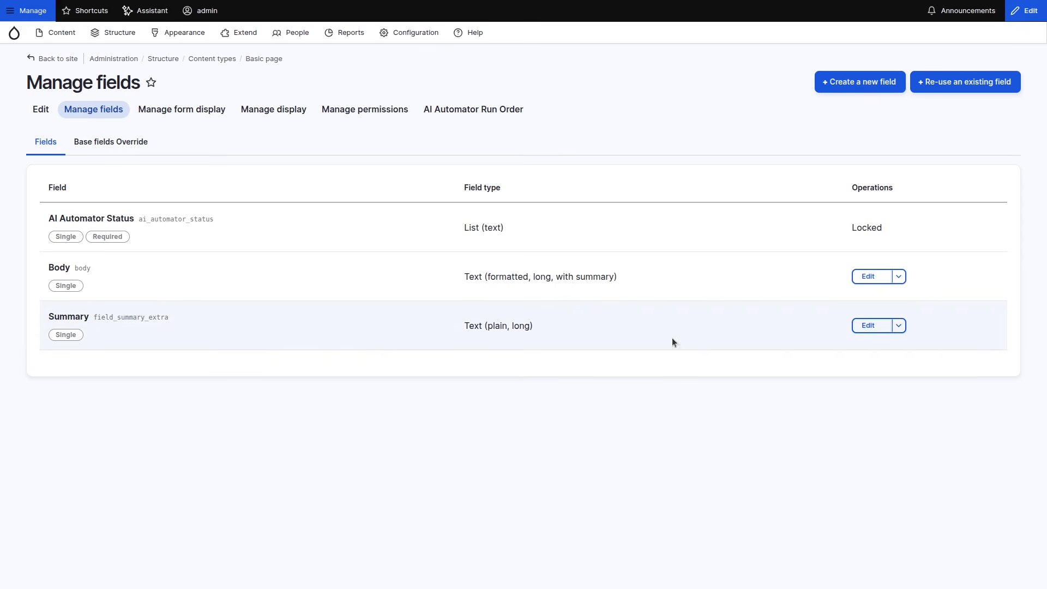
- Open the Summary field's AI Automator advanced settings and view the available guardrail sets, leaving None selected
{"action": "left_click", "coordinate": [869, 325]}
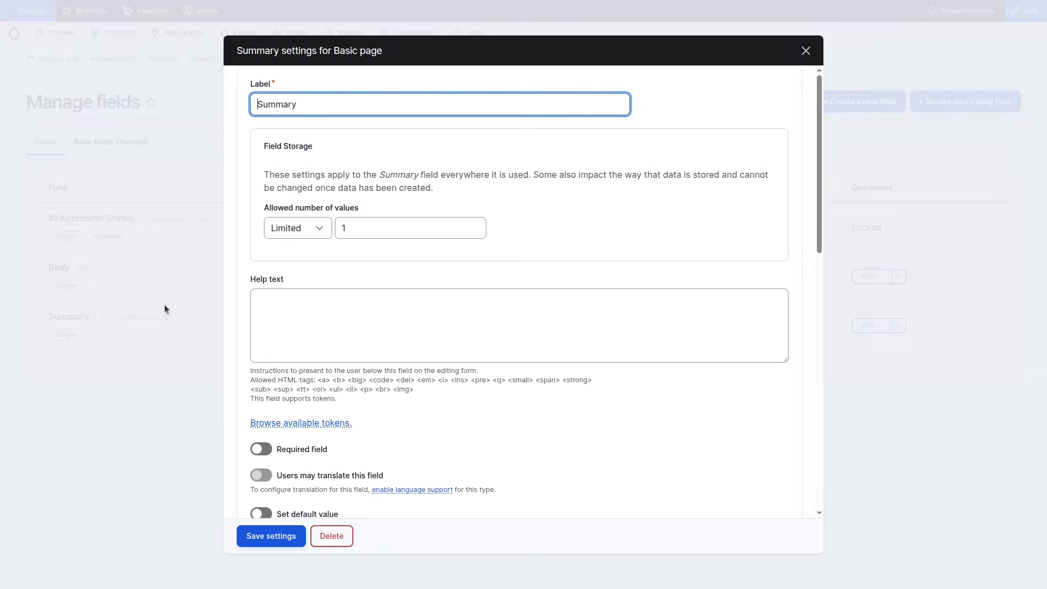
{"action": "scroll", "coordinate": [499, 443], "scroll_direction": "down", "scroll_amount": 6}
{"action": "scroll", "coordinate": [497, 424], "scroll_direction": "down", "scroll_amount": 2}
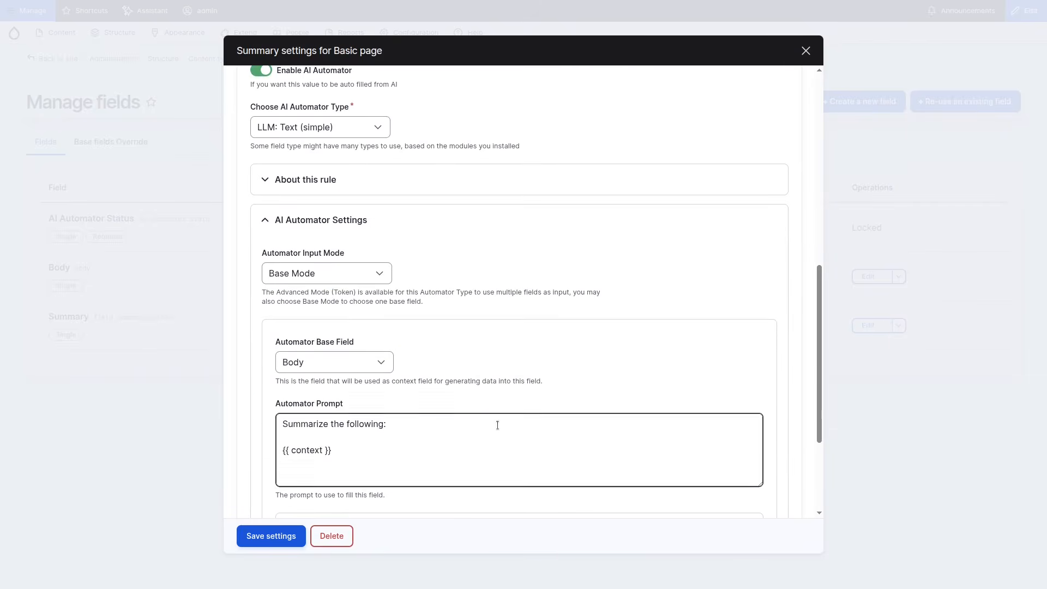
{"action": "scroll", "coordinate": [496, 425], "scroll_direction": "down", "scroll_amount": 3}
{"action": "left_click", "coordinate": [398, 470]}
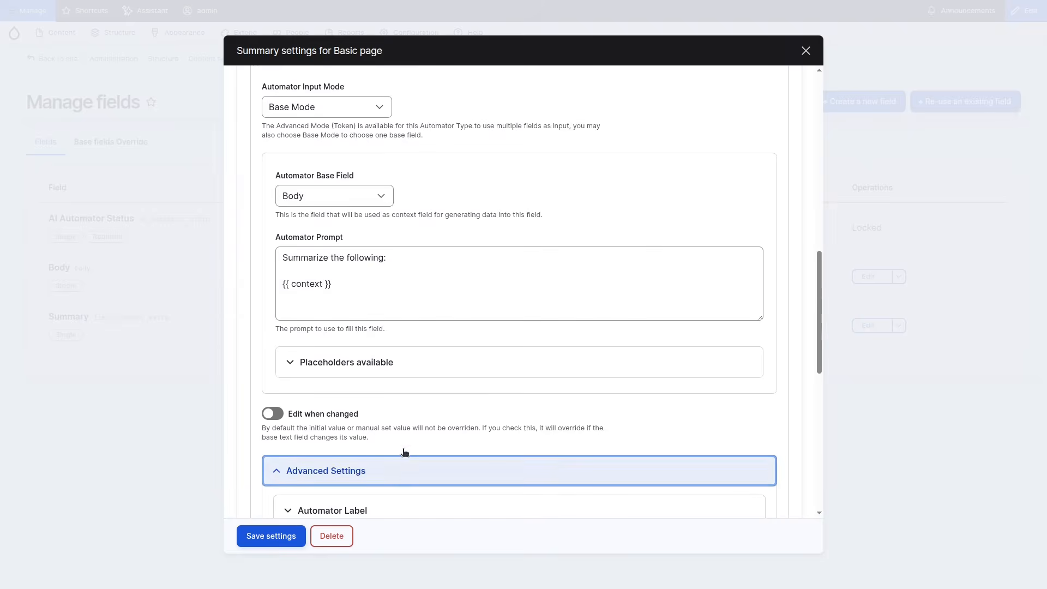
{"action": "scroll", "coordinate": [421, 367], "scroll_direction": "down", "scroll_amount": 5}
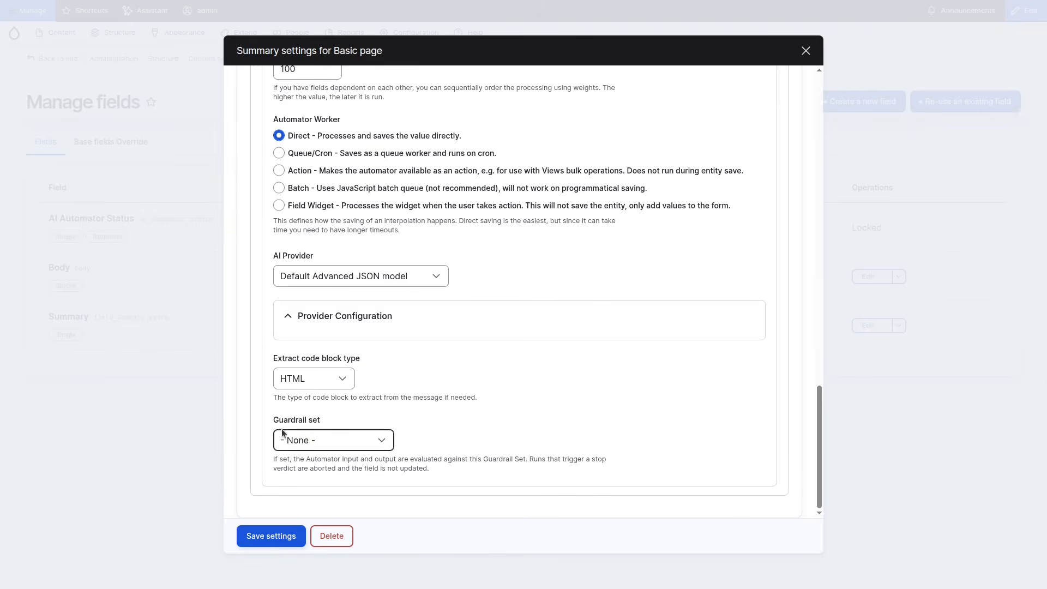
{"action": "left_click", "coordinate": [294, 441]}
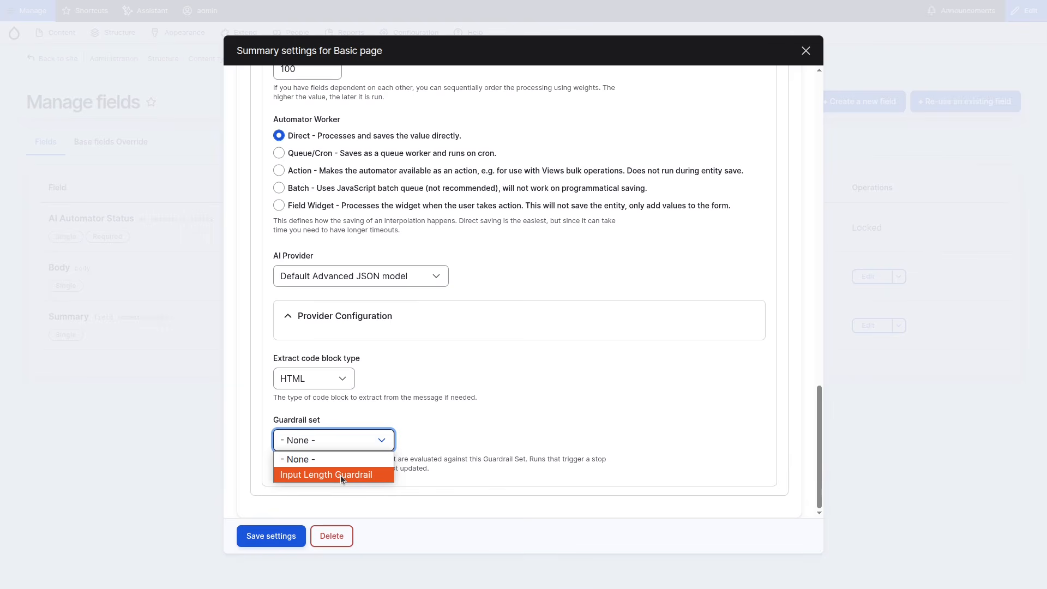
{"action": "left_click", "coordinate": [327, 459]}
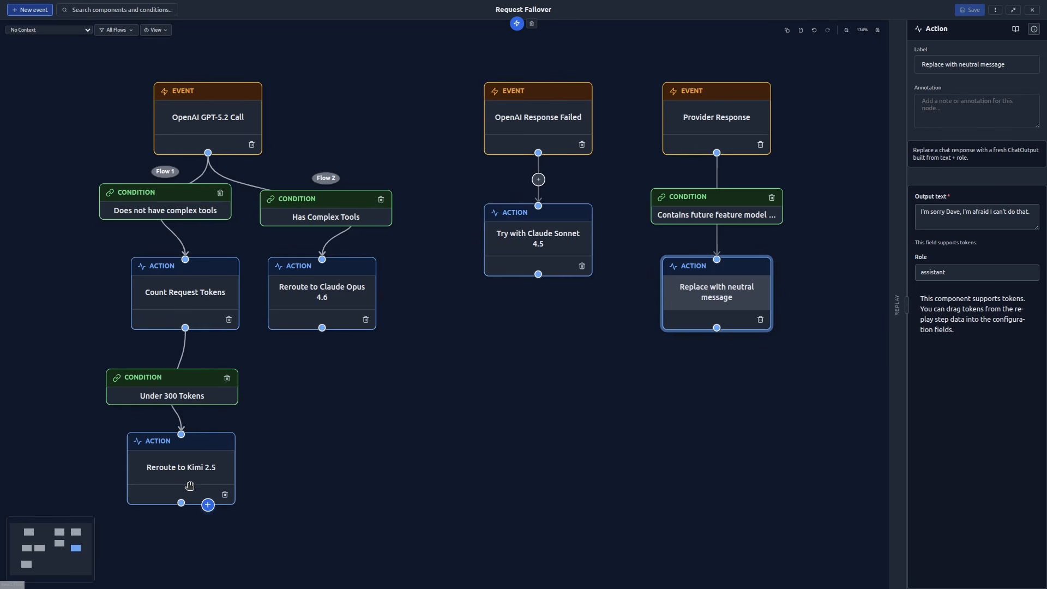
- Inspect the settings of the Reroute to Kimi 2.5 action, OpenAI Response Failed event and Try with Claude Sonnet 4.5 action
{"action": "left_click", "coordinate": [180, 498]}
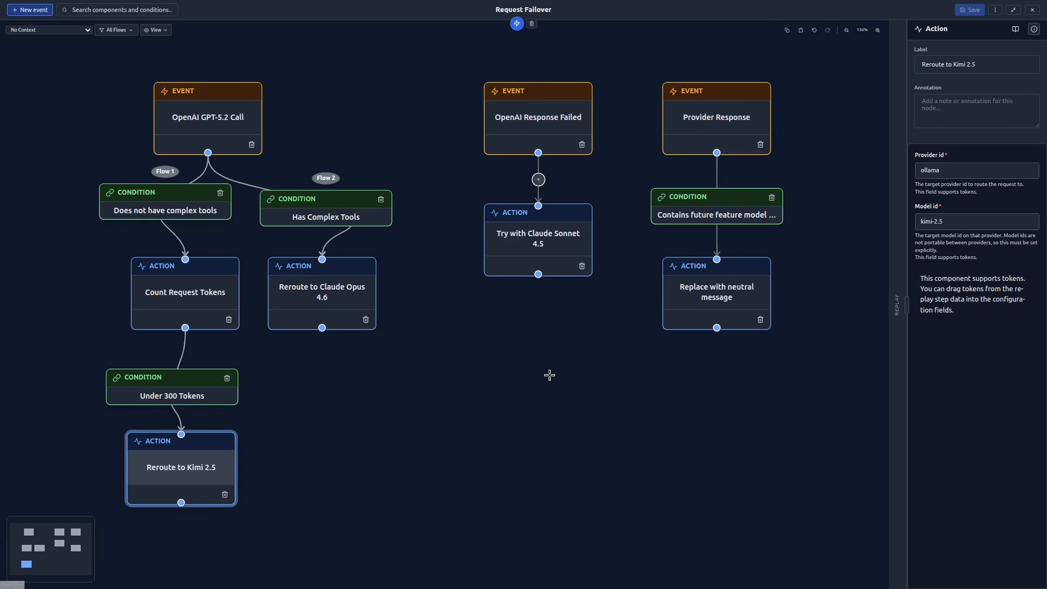
{"action": "left_click", "coordinate": [540, 120]}
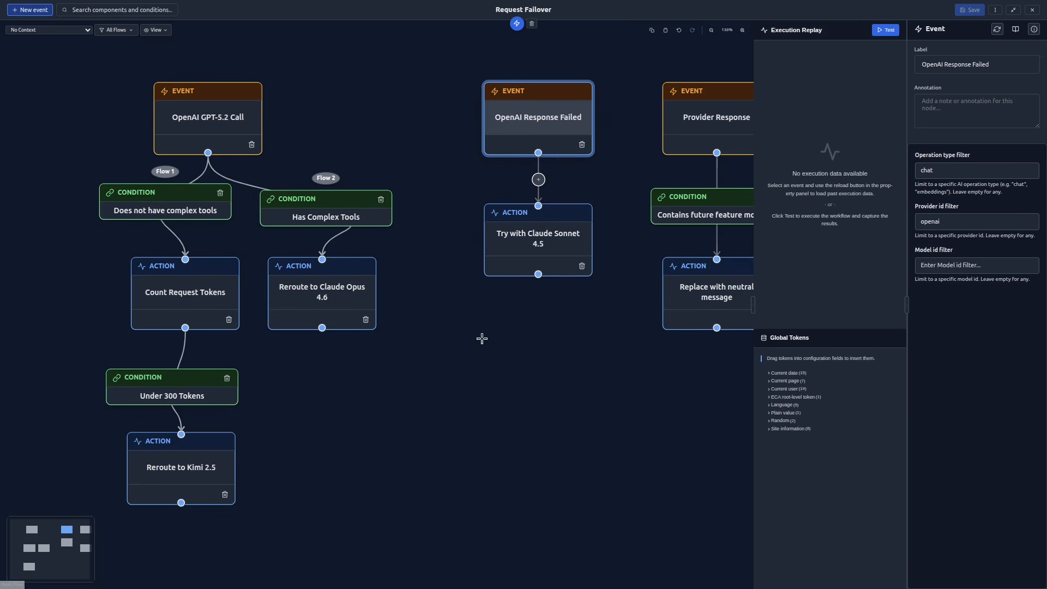
{"action": "left_click", "coordinate": [513, 252]}
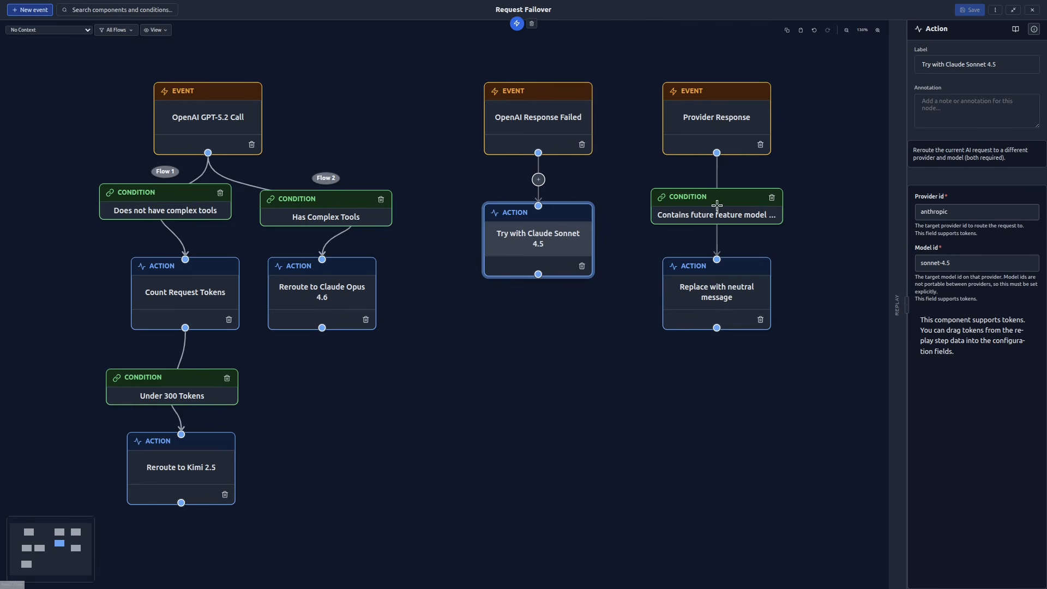
- Inspect the settings of the Contains future feature model name condition and the Replace with neutral message action
{"action": "left_click", "coordinate": [726, 217]}
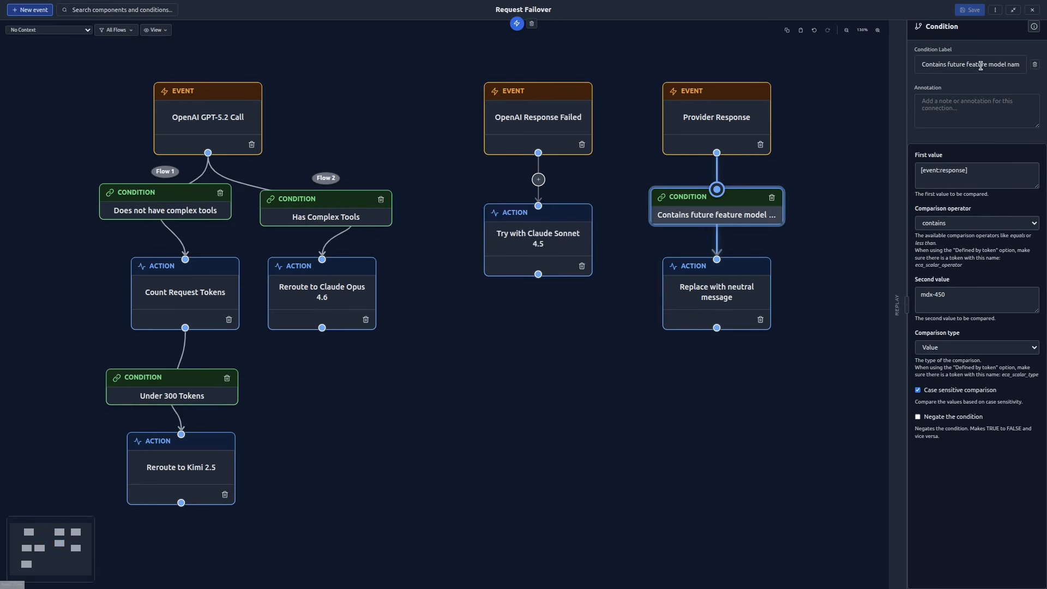
{"action": "left_click", "coordinate": [950, 303]}
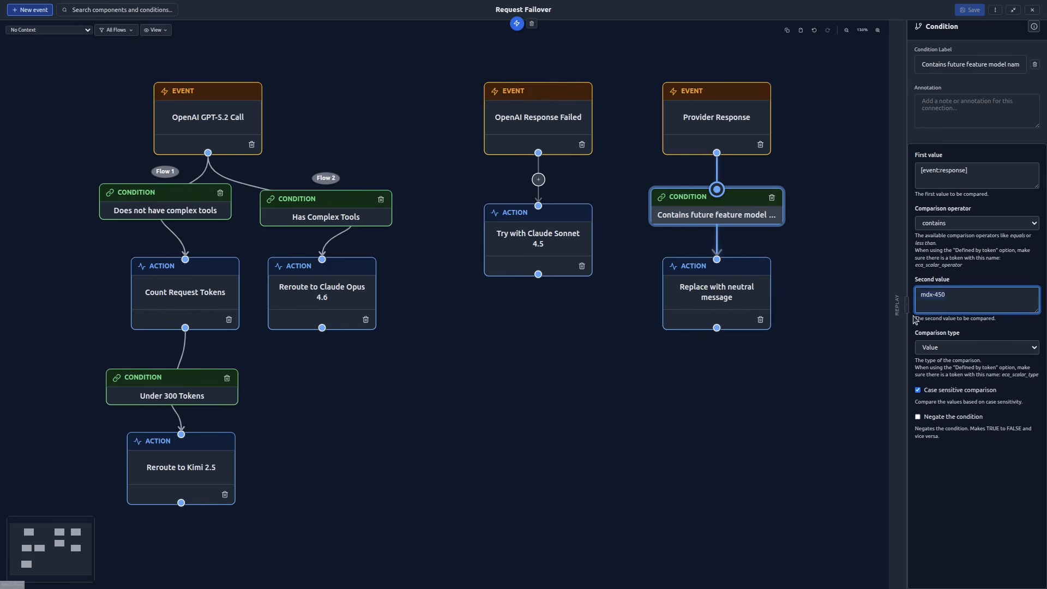
{"action": "left_click", "coordinate": [808, 413]}
{"action": "left_click", "coordinate": [746, 320]}
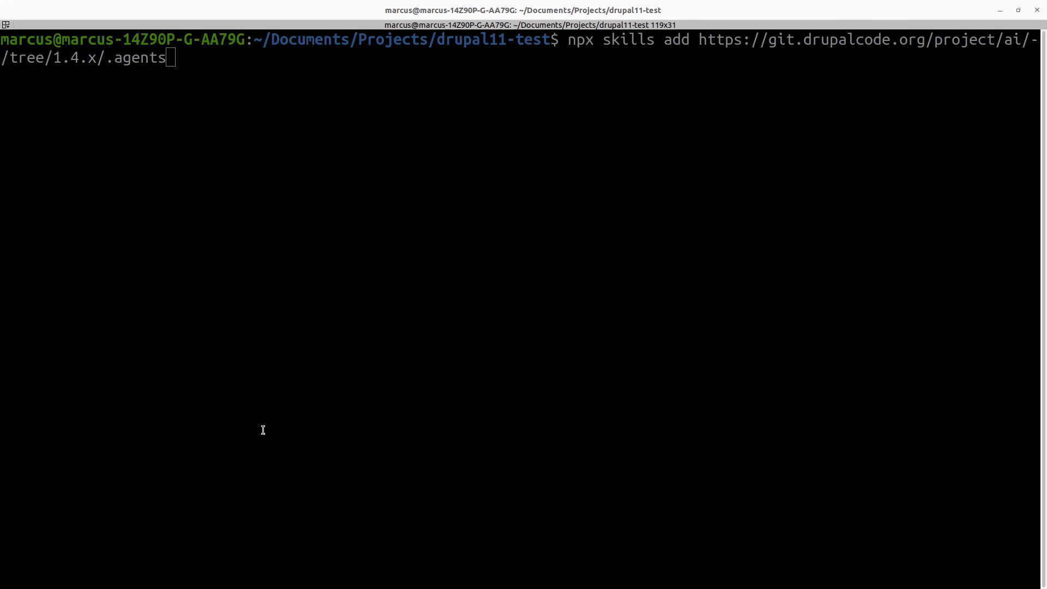
{"action": "left_click", "coordinate": [313, 425]}
{"action": "key", "text": "Return"}
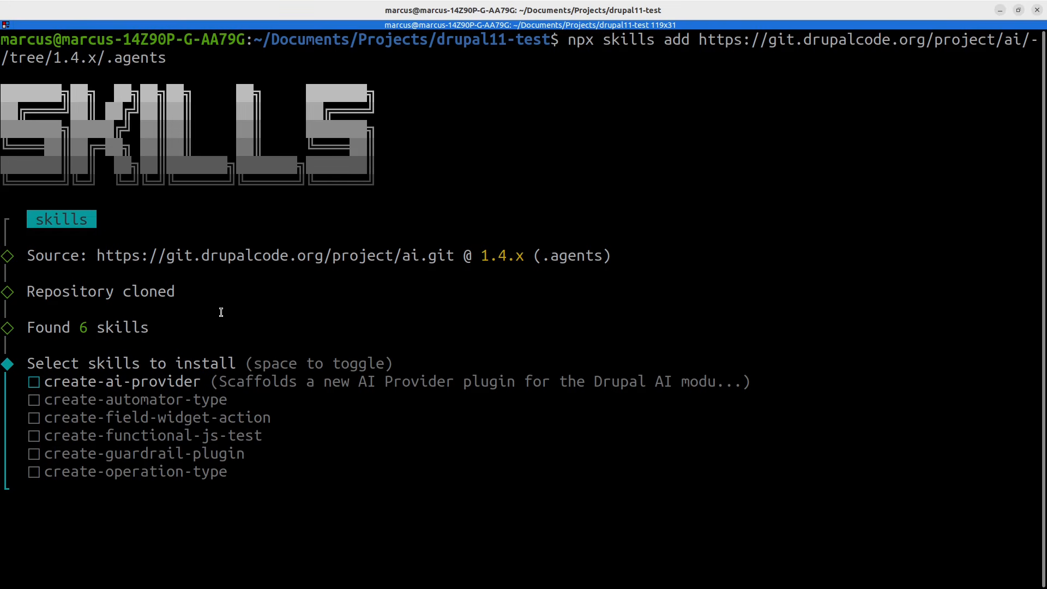
{"action": "key", "text": "Down"}
{"action": "key", "text": "Down"}
{"action": "key", "text": "Down"}
{"action": "key", "text": "Down"}
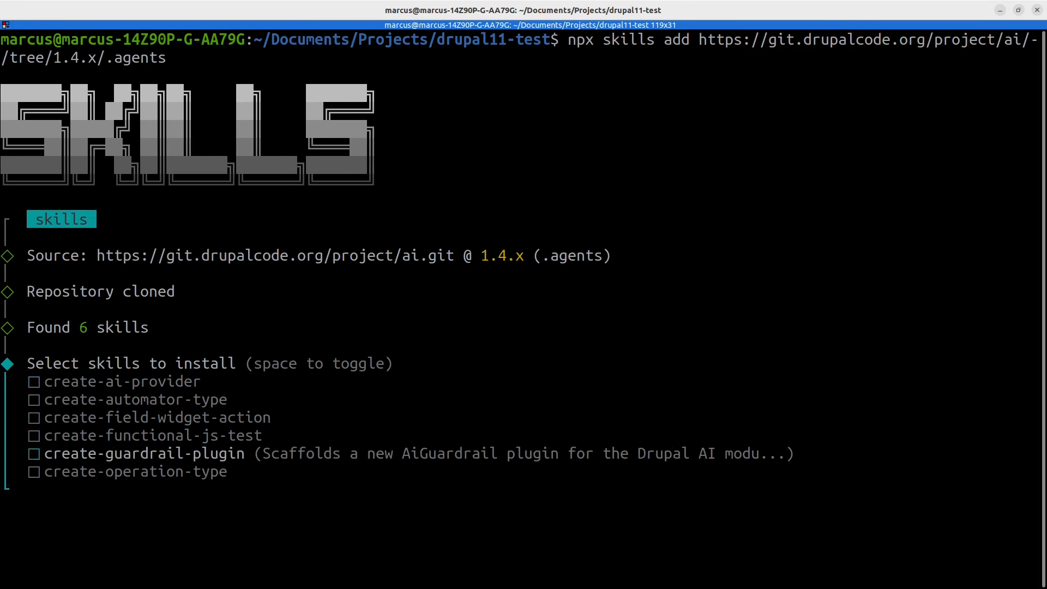
{"action": "key", "text": "Down"}
{"action": "key", "text": "Up"}
{"action": "key", "text": "Up"}
{"action": "key", "text": "Up"}
{"action": "key", "text": "Up"}
{"action": "key", "text": "Up"}
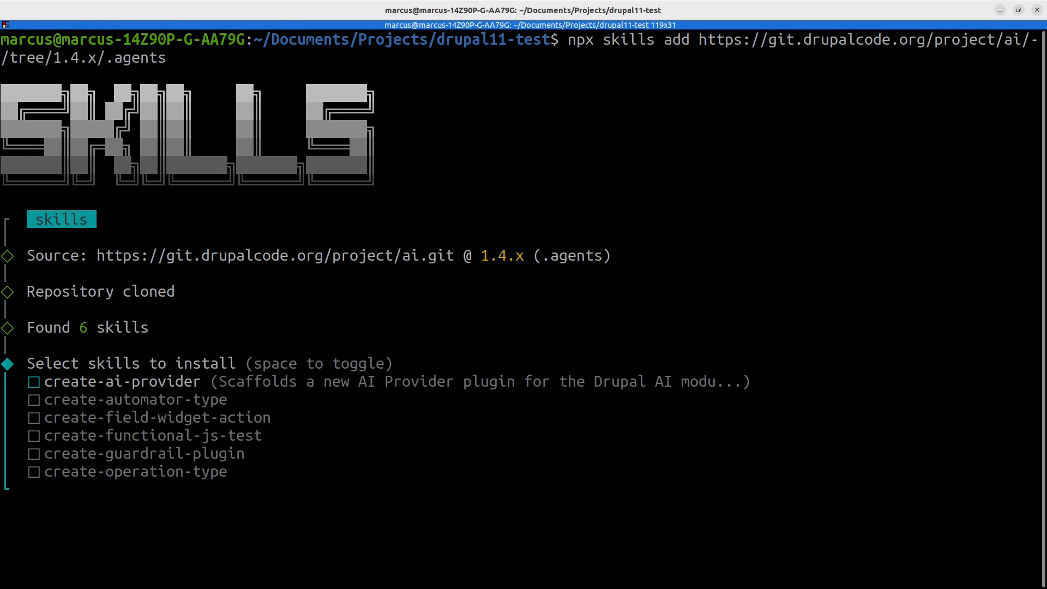
{"action": "key", "text": "Down"}
{"action": "key", "text": "Down"}
{"action": "key", "text": "Down"}
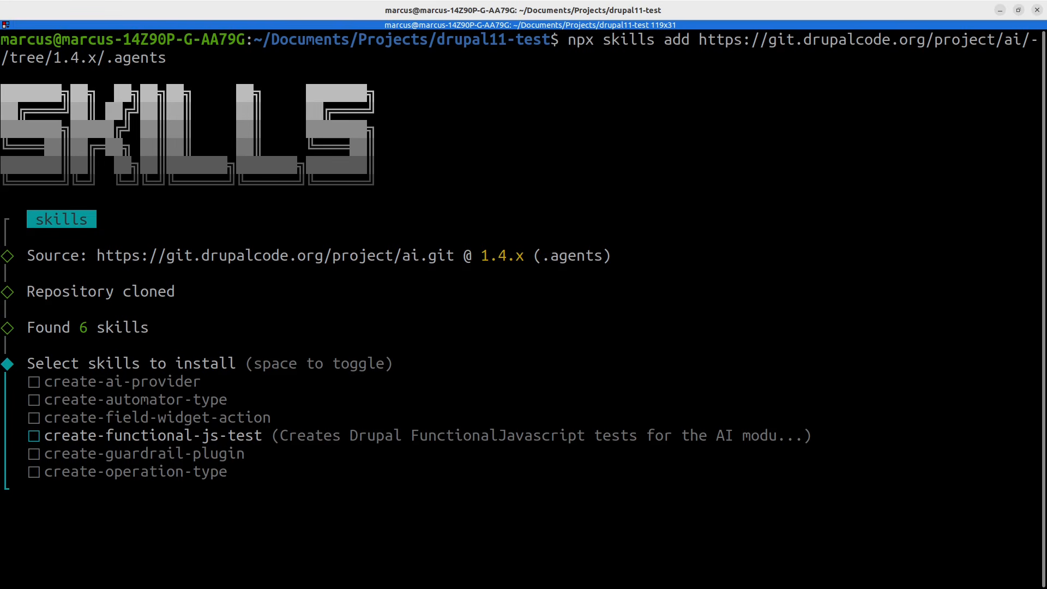
{"action": "key", "text": "ctrl+c"}
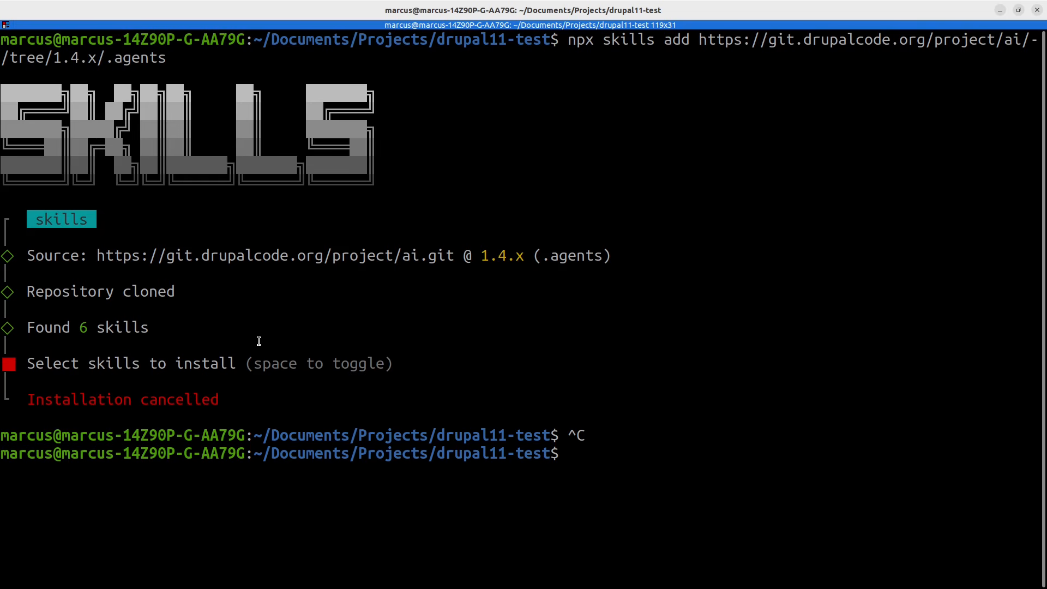
- Paste the copied command at the terminal prompt and run it
{"action": "key", "text": "ctrl+shift+v"}
{"action": "key", "text": "Return"}
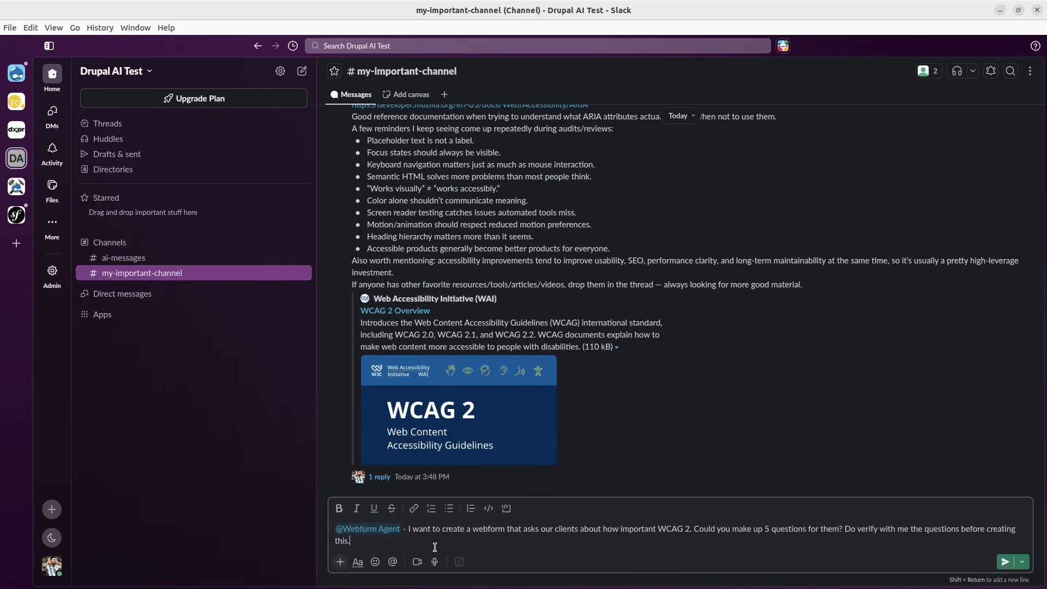
- In Slack, send Webform Agent the request for a five-question WCAG 2 webform and reply "Sure, go ahead" in its thread
{"action": "key", "text": "Return"}
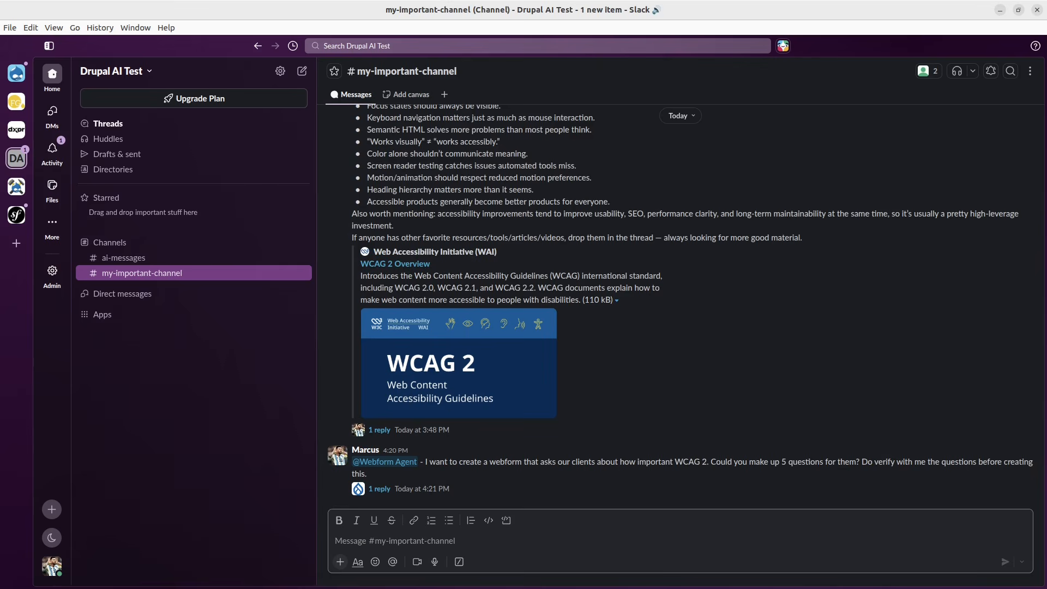
{"action": "left_click", "coordinate": [379, 489]}
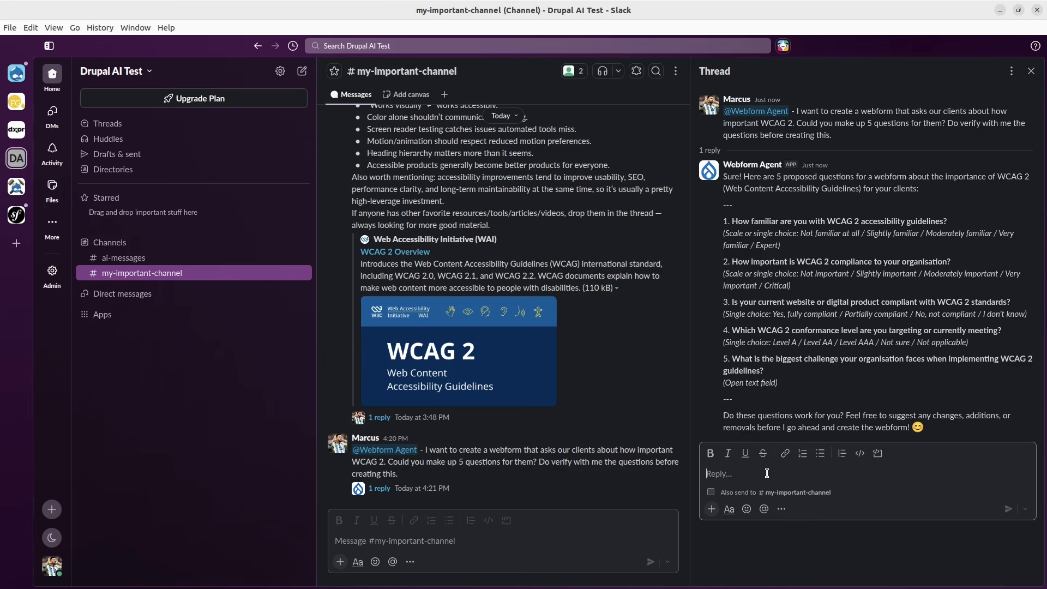
{"action": "type", "text": "Sure, "}
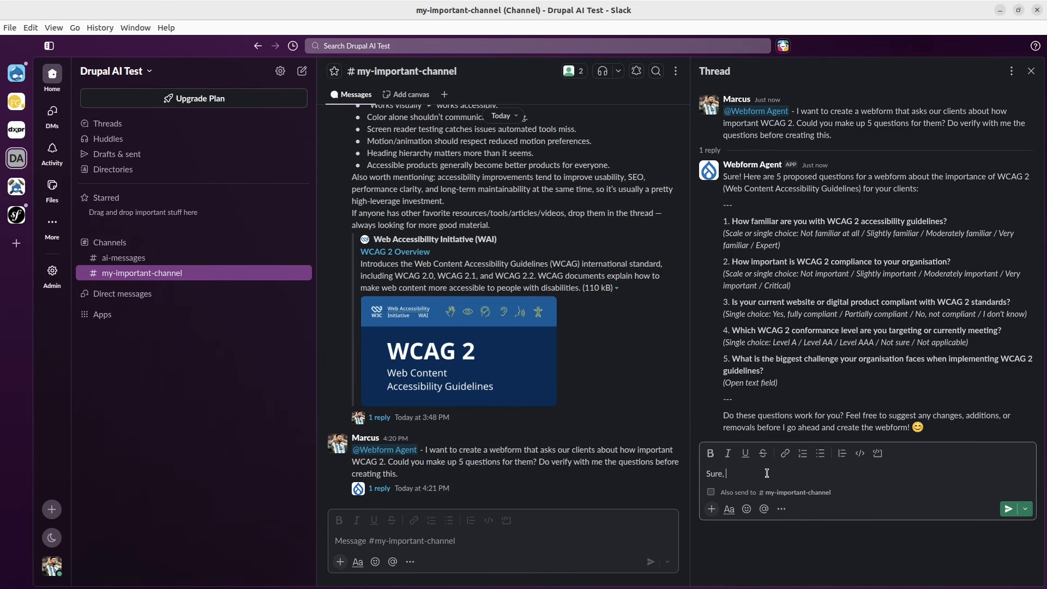
{"action": "type", "text": "go and"}
{"action": "key", "text": "Return"}
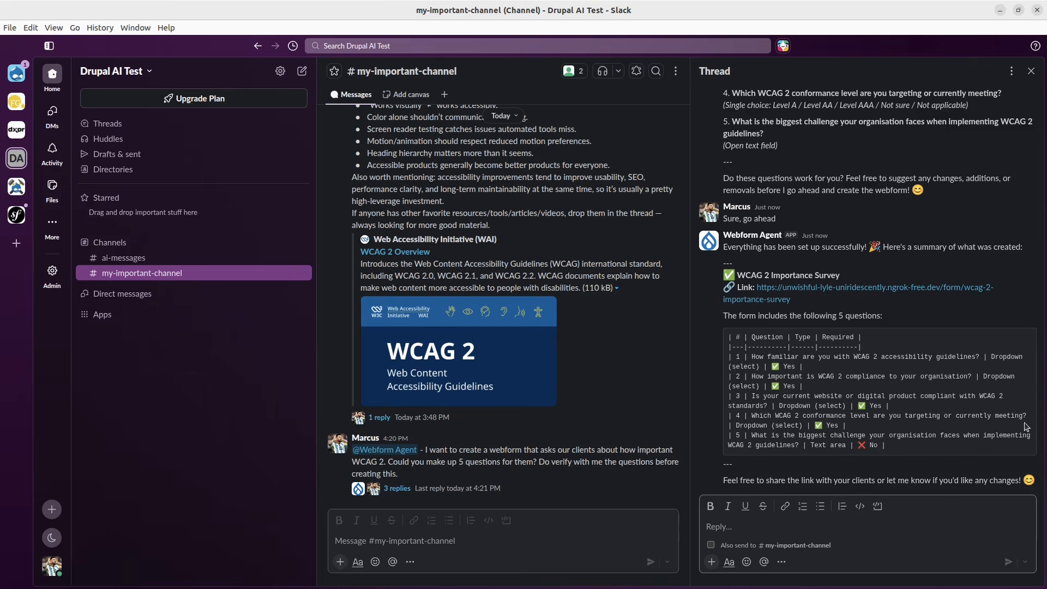
- Switch to Drupal's Webforms list, refresh it, and open the WCAG 2 Importance Survey to review its questions
{"action": "key", "text": "alt+Tab"}
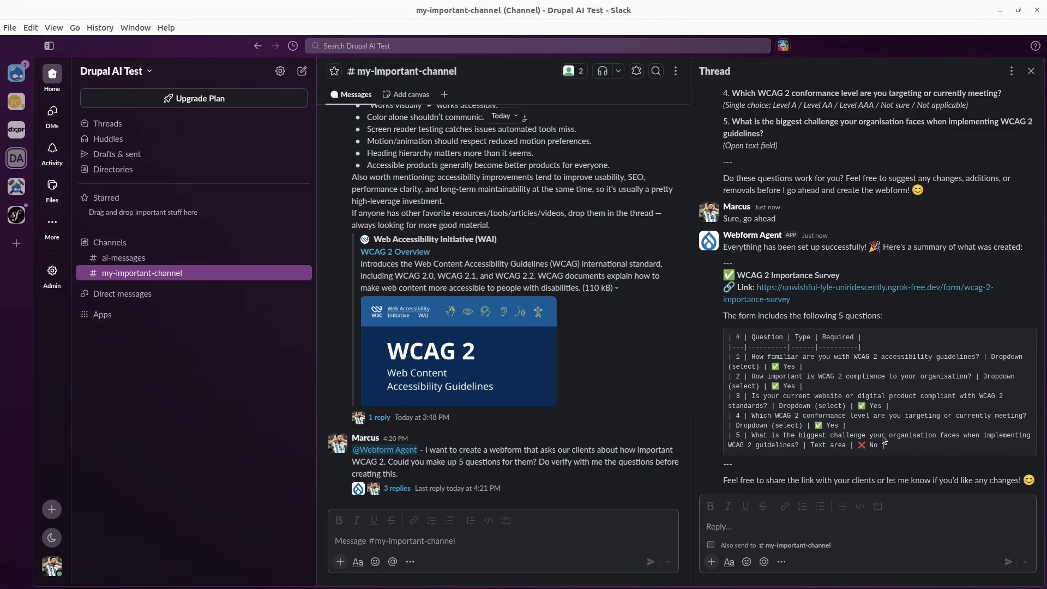
{"action": "key", "text": "alt+Tab"}
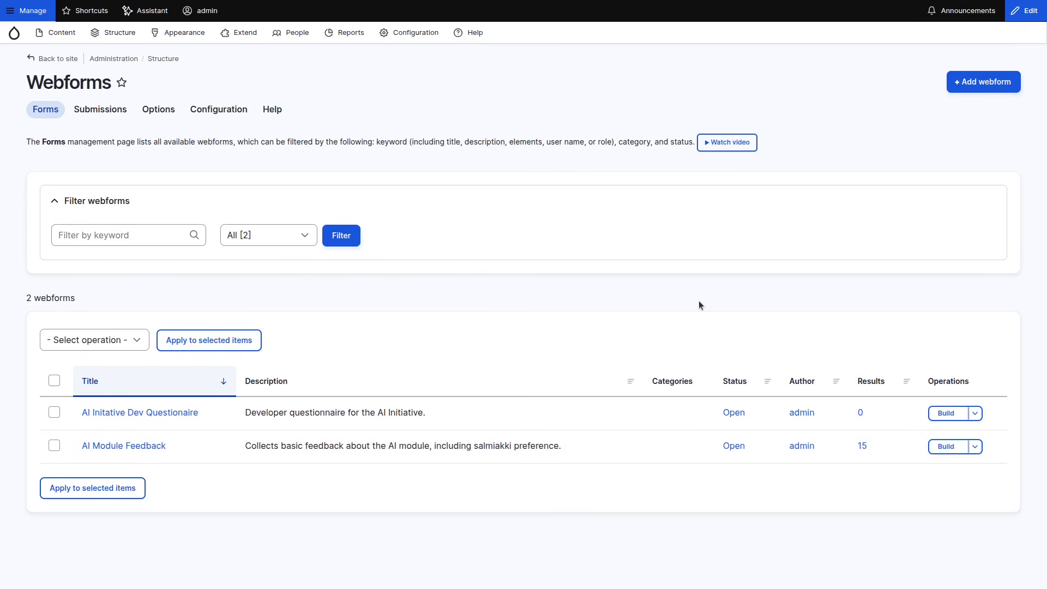
{"action": "key", "text": "F5"}
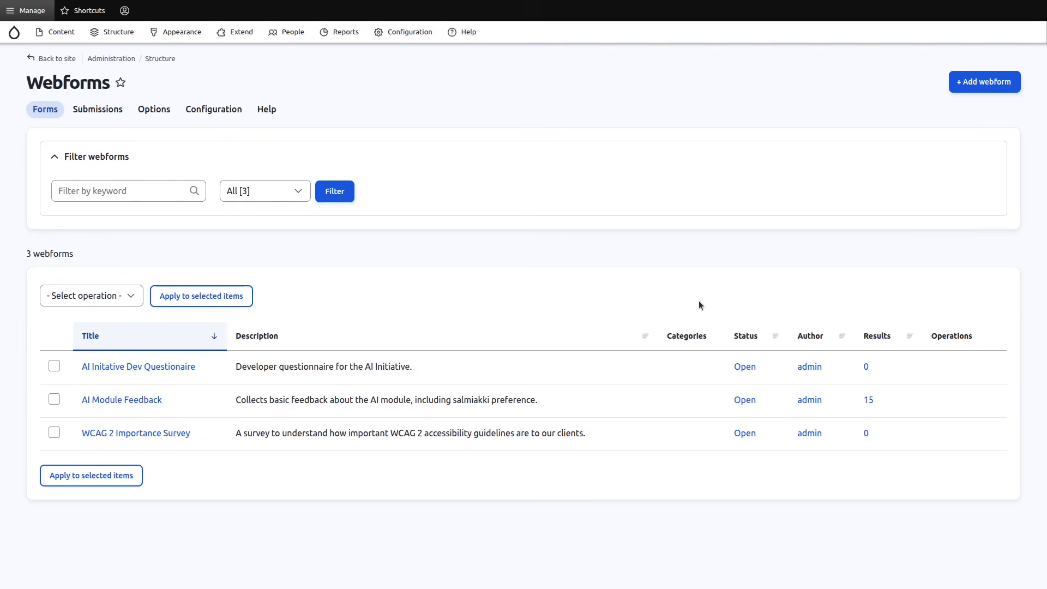
{"action": "left_click", "coordinate": [140, 477]}
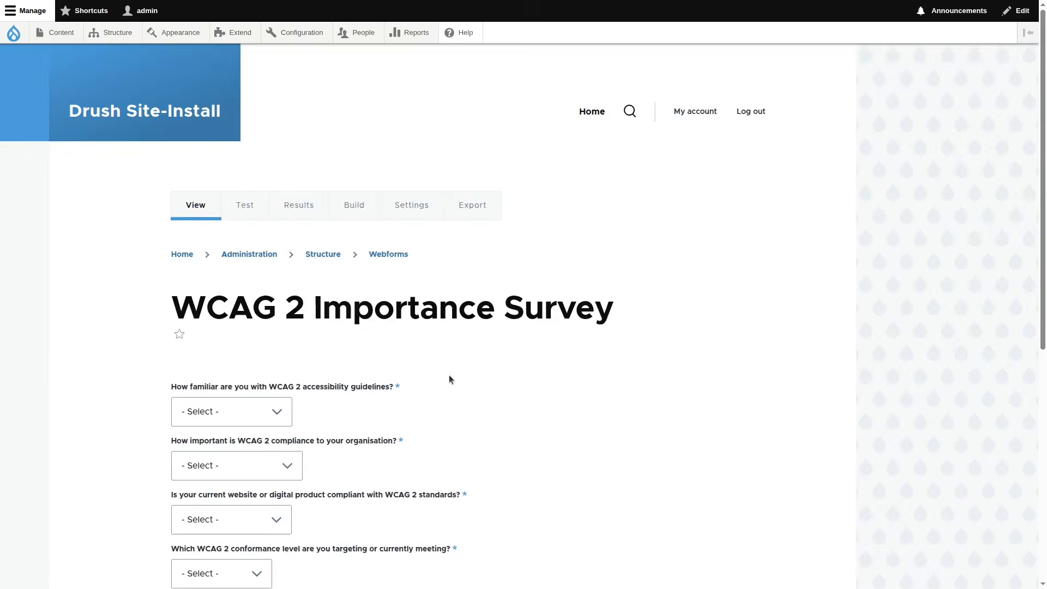
{"action": "scroll", "coordinate": [450, 374], "scroll_direction": "down", "scroll_amount": 4}
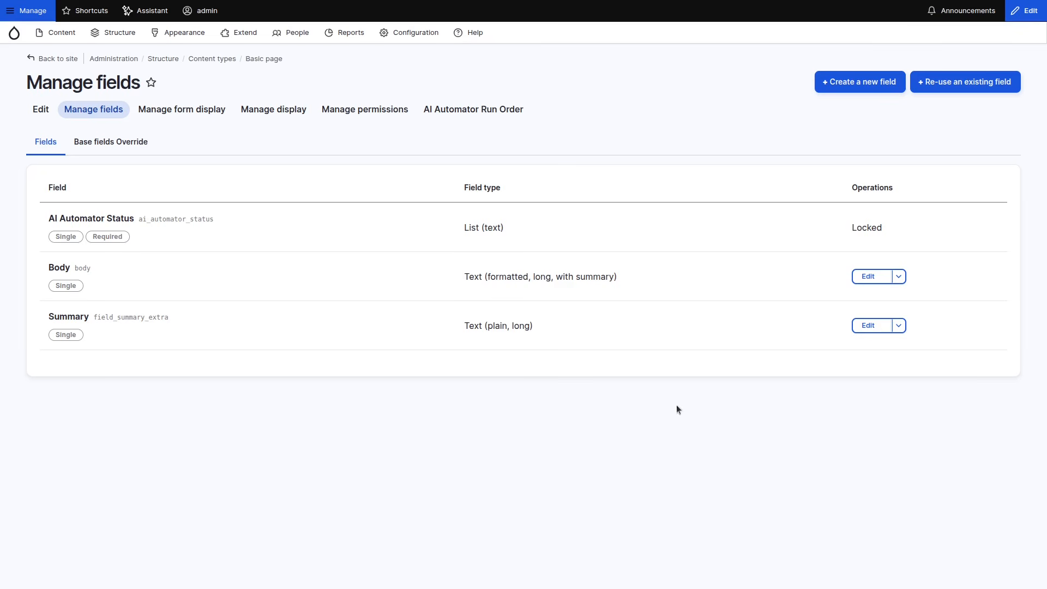
- Set the Automator Worker to Action in the Basic page Summary field's AI Automator advanced settings
{"action": "left_click", "coordinate": [878, 326]}
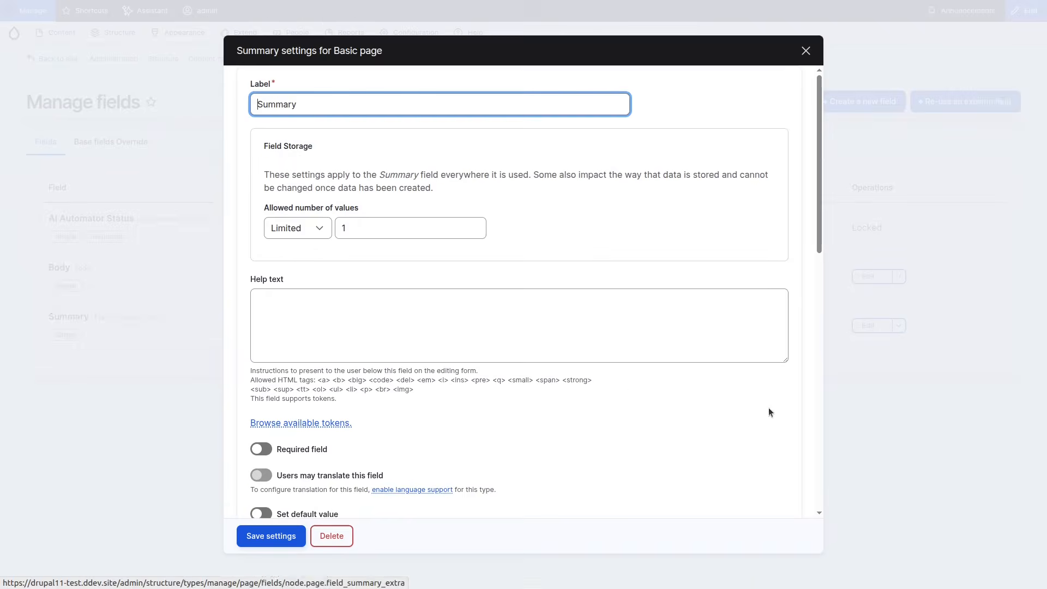
{"action": "scroll", "coordinate": [633, 345], "scroll_direction": "down", "scroll_amount": 15}
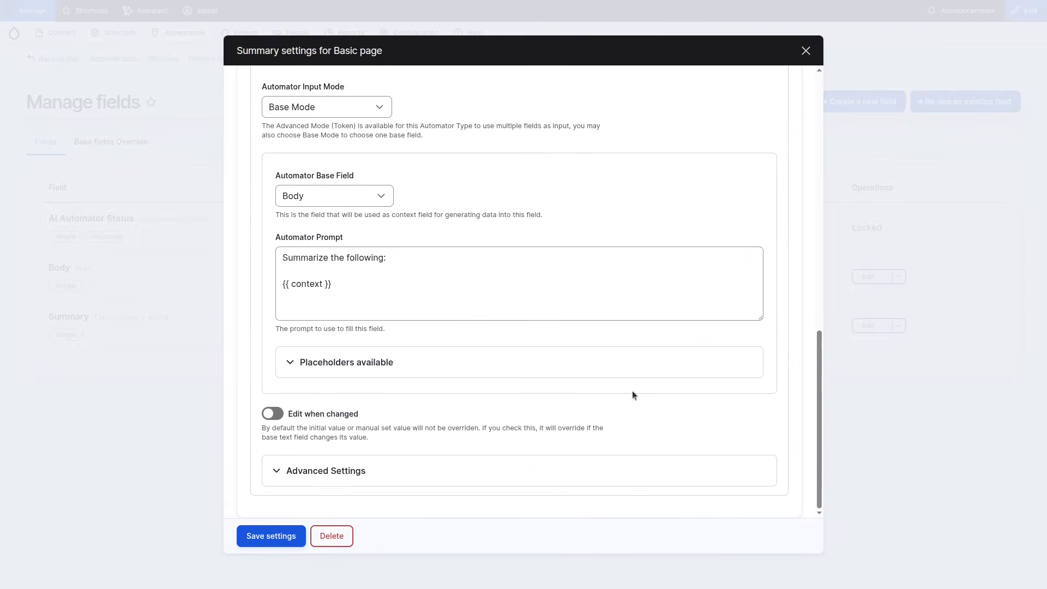
{"action": "left_click", "coordinate": [402, 478]}
{"action": "scroll", "coordinate": [447, 412], "scroll_direction": "down", "scroll_amount": 2}
{"action": "scroll", "coordinate": [449, 404], "scroll_direction": "down", "scroll_amount": 2}
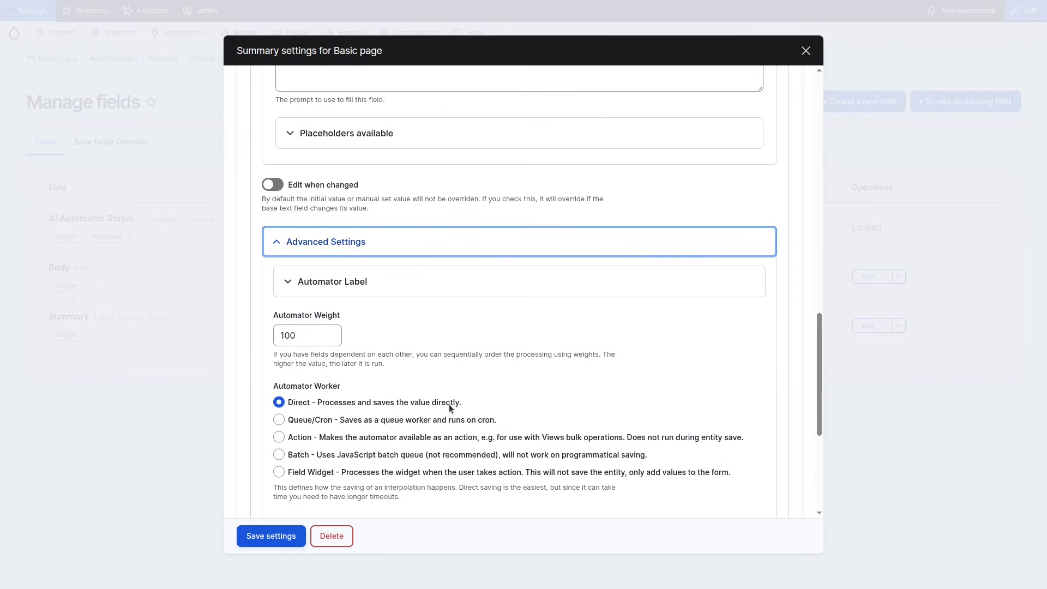
{"action": "scroll", "coordinate": [449, 404], "scroll_direction": "up", "scroll_amount": 1}
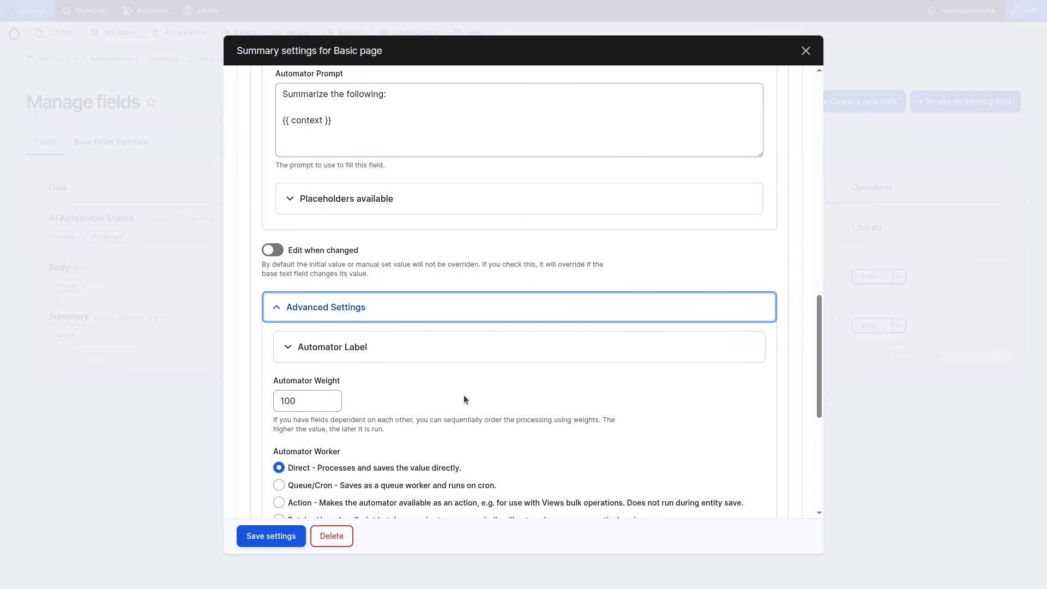
{"action": "scroll", "coordinate": [463, 400], "scroll_direction": "down", "scroll_amount": 1}
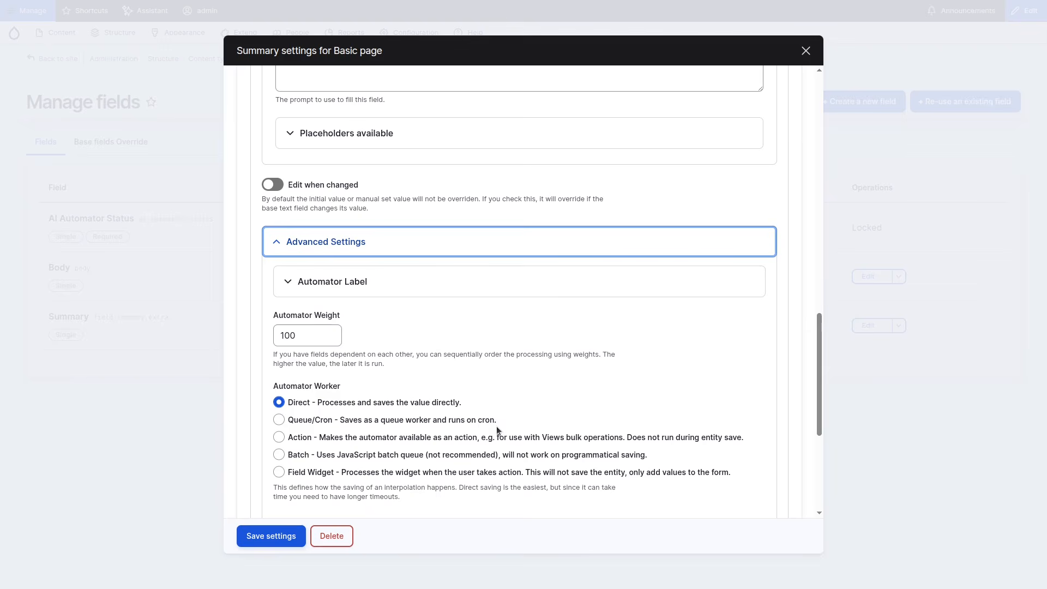
{"action": "left_click", "coordinate": [406, 440]}
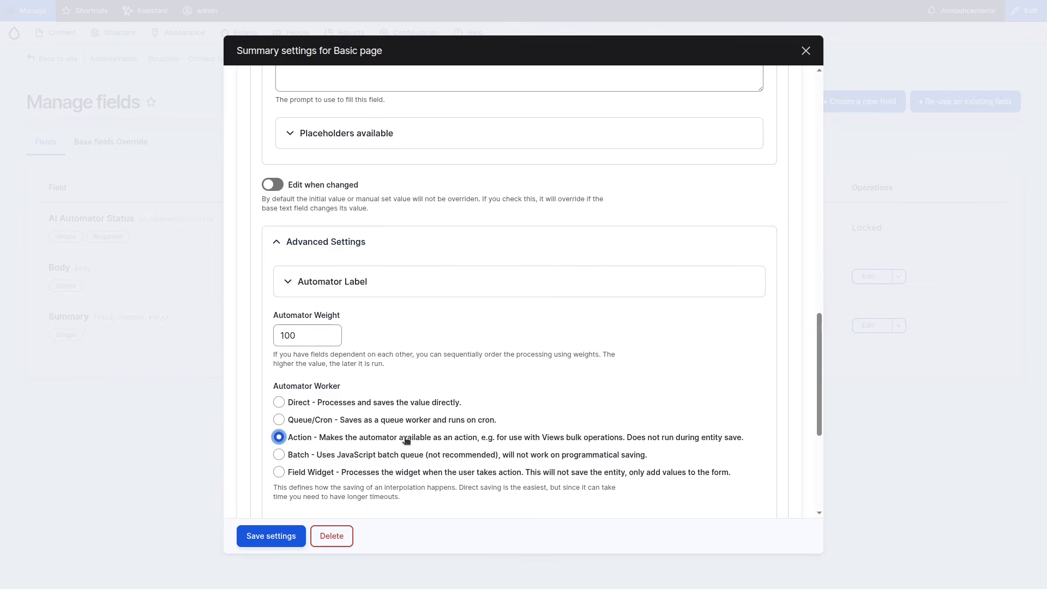